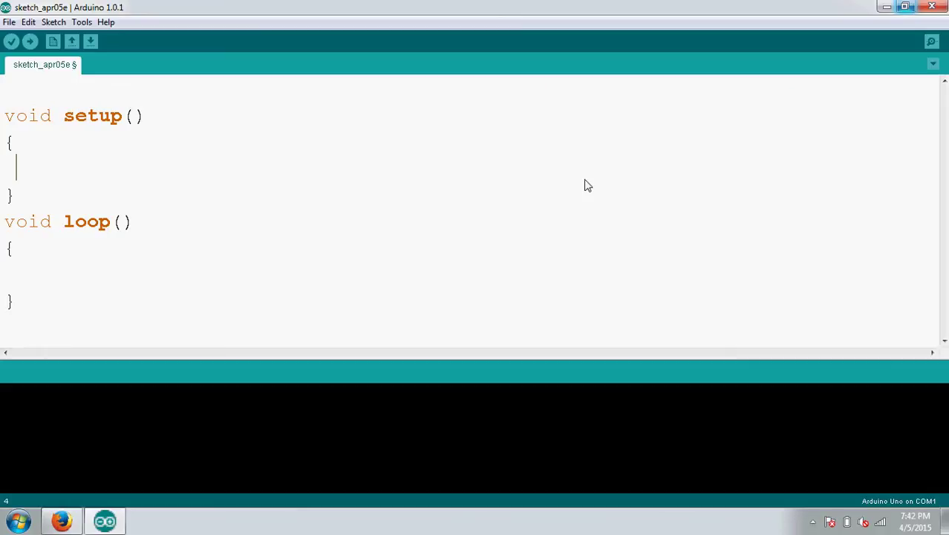
# Write Serial.begin(9600) inside setup() to start serial communication at 9600 baud.
pyautogui.write('Se')
pyautogui.write('rial.b')
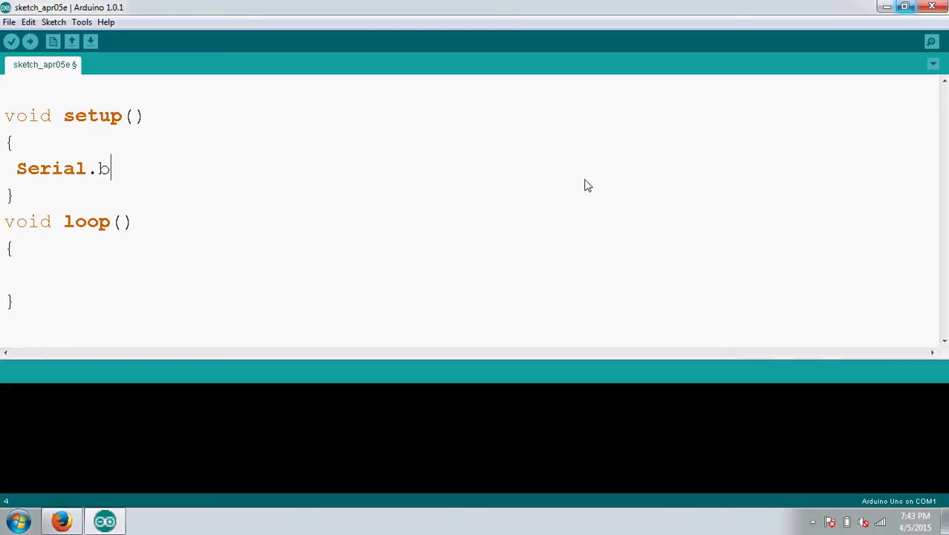
pyautogui.write('egin')
pyautogui.write('(96)')
pyautogui.press('Left')
pyautogui.write('9')
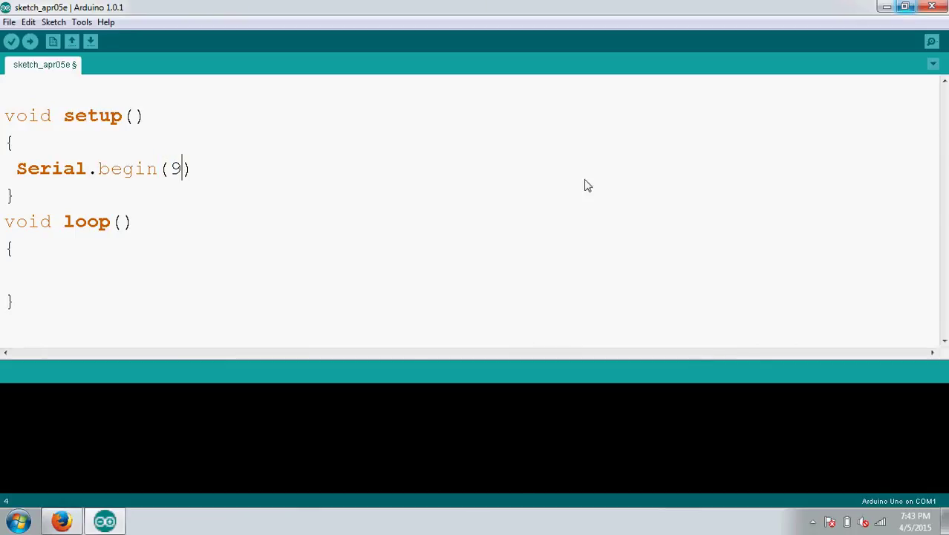
pyautogui.write('60')
pyautogui.write('0')
pyautogui.press('Right')
# Finish Serial.begin with a semicolon and declare int ldr=A1; on the top line.
pyautogui.write(';')
pyautogui.click(13, 82)
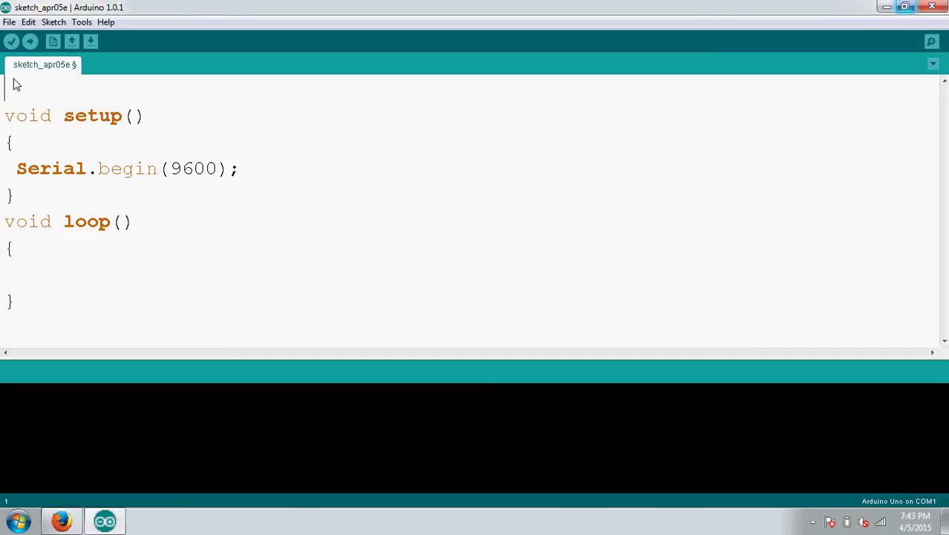
pyautogui.write('int ')
pyautogui.write('ldr')
pyautogui.write('=A')
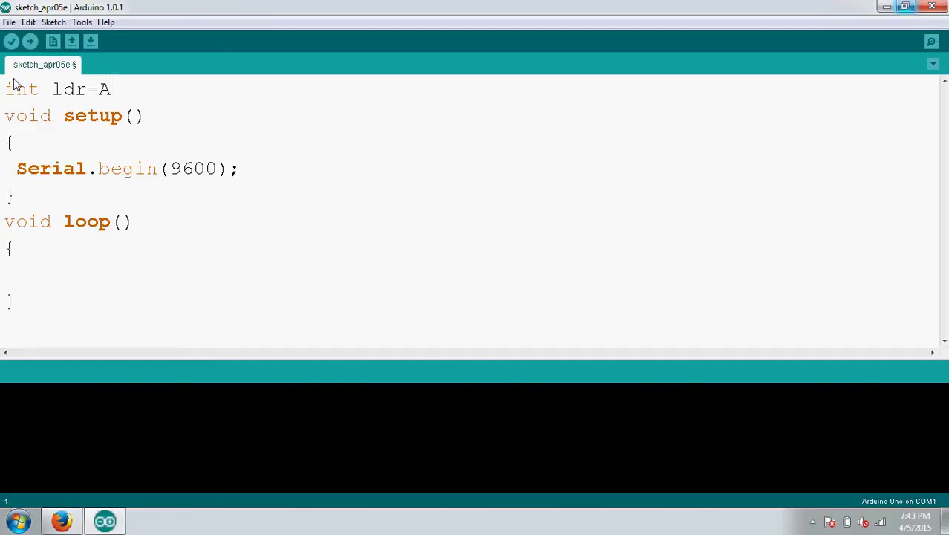
pyautogui.write('1')
pyautogui.press('Right')
pyautogui.write(';')
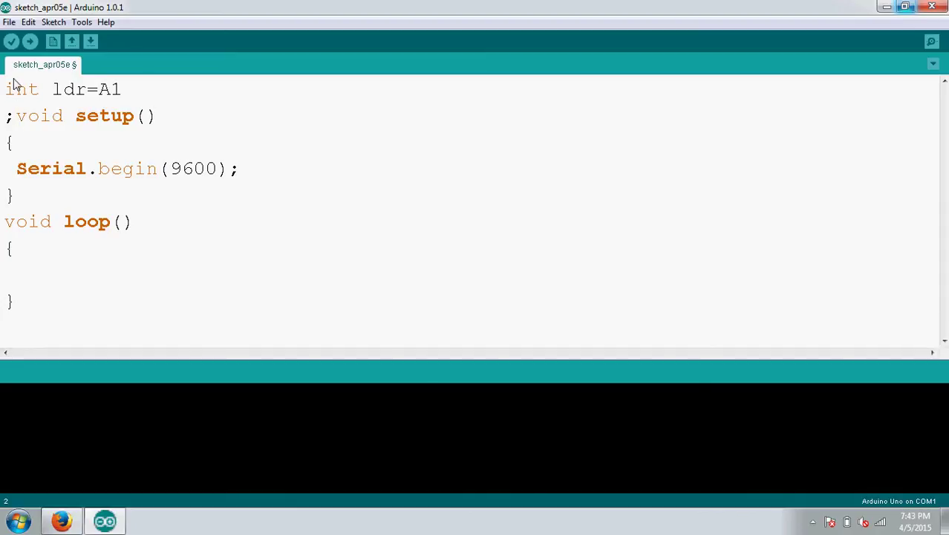
pyautogui.press('BackSpace')
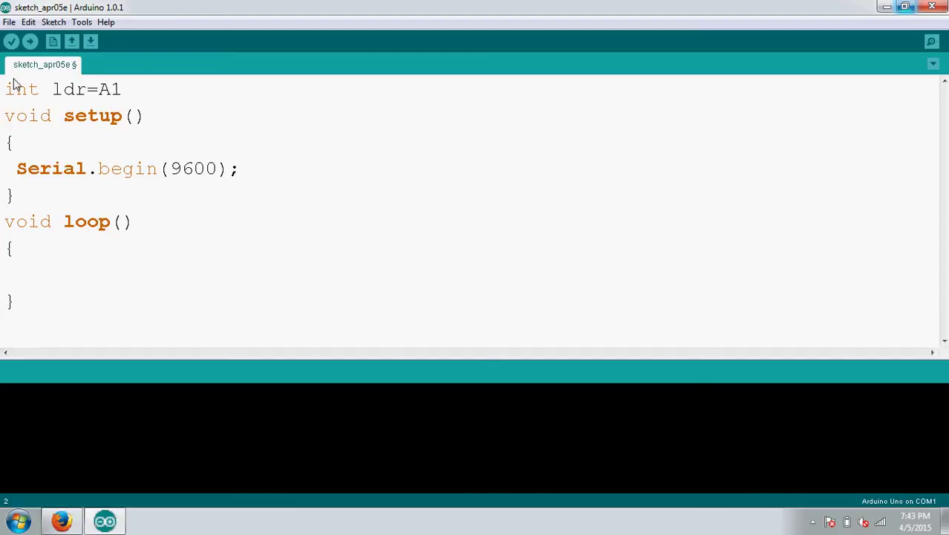
pyautogui.press('Left')
pyautogui.write(';')
# Add val=analogRead(ldr); inside loop().
pyautogui.click(22, 280)
pyautogui.write('a')
pyautogui.write('nalog')
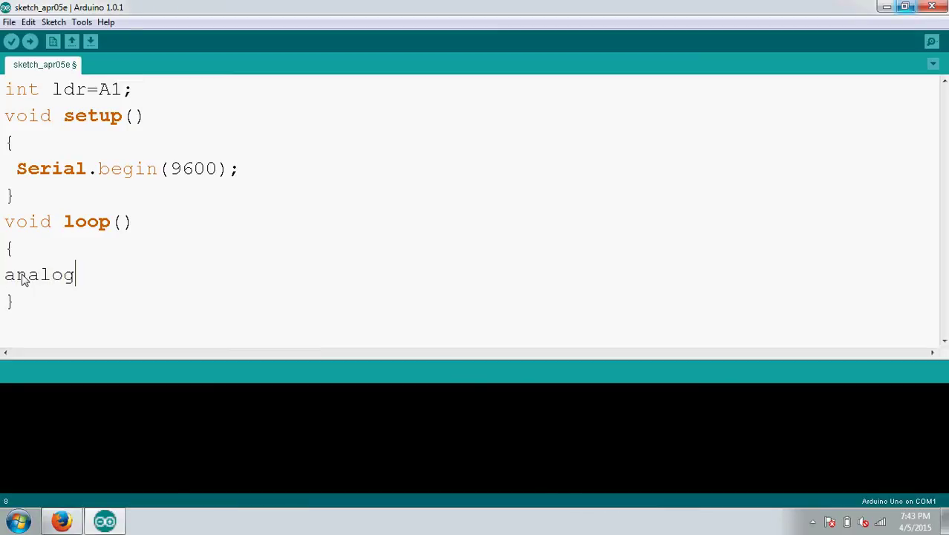
pyautogui.write('Read')
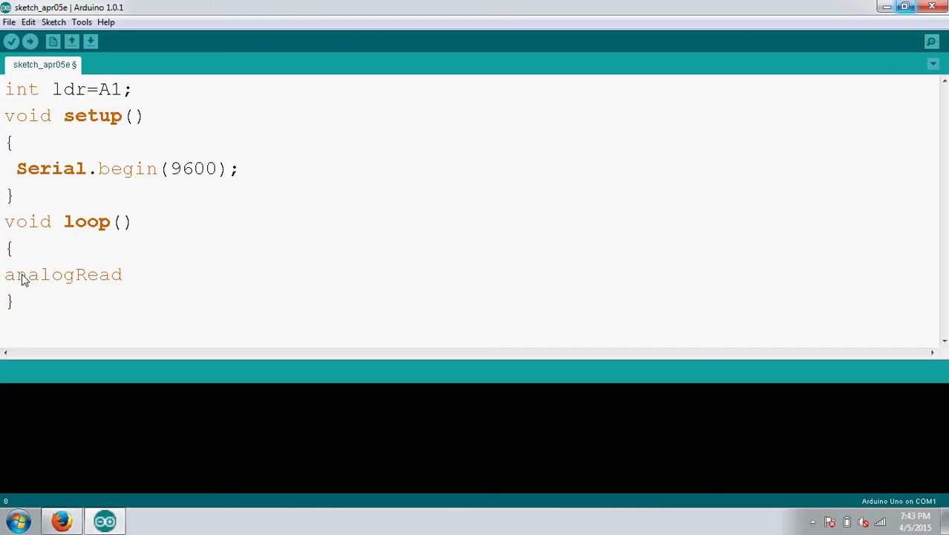
pyautogui.write('(l)')
pyautogui.press('Left')
pyautogui.write('l')
pyautogui.write('dr')
pyautogui.press('Right')
pyautogui.write(';')
pyautogui.click(9, 281)
pyautogui.write('val')
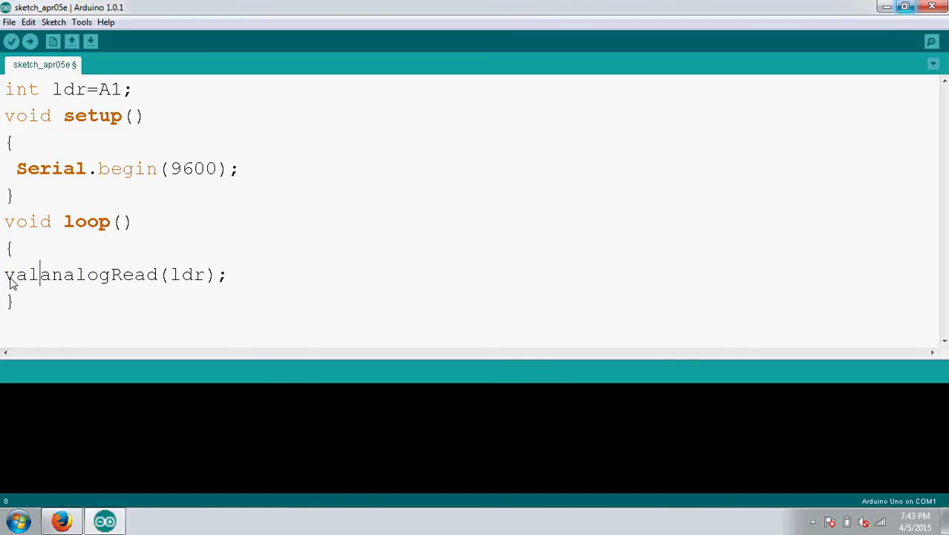
pyautogui.write('=')
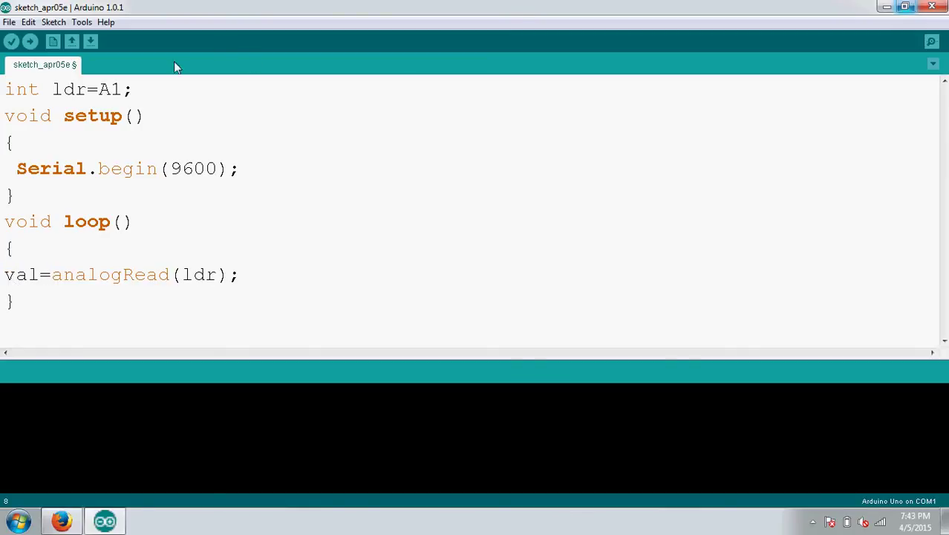
# Declare int val=0; below the ldr declaration and start a new line after analogRead.
pyautogui.click(136, 90)
pyautogui.press('Return')
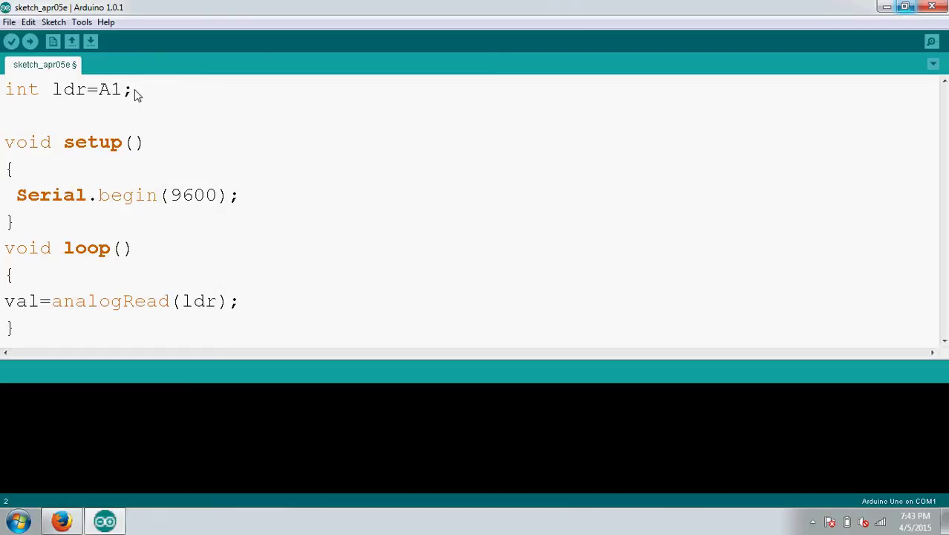
pyautogui.write('int ')
pyautogui.write('val=0')
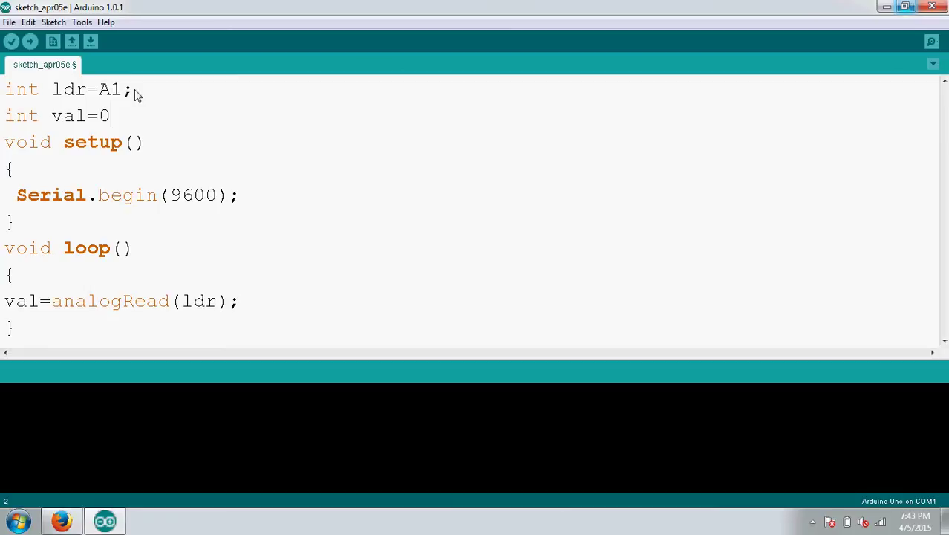
pyautogui.write(';')
pyautogui.click(250, 303)
pyautogui.press('Return')
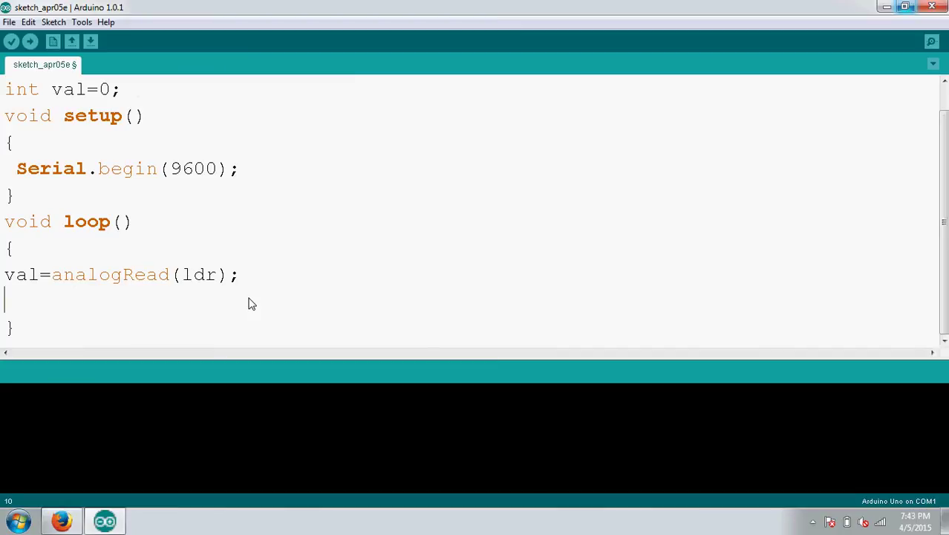
# Add Serial.println("ldr intensity ="); to loop().
pyautogui.write('Seri')
pyautogui.write('al.p')
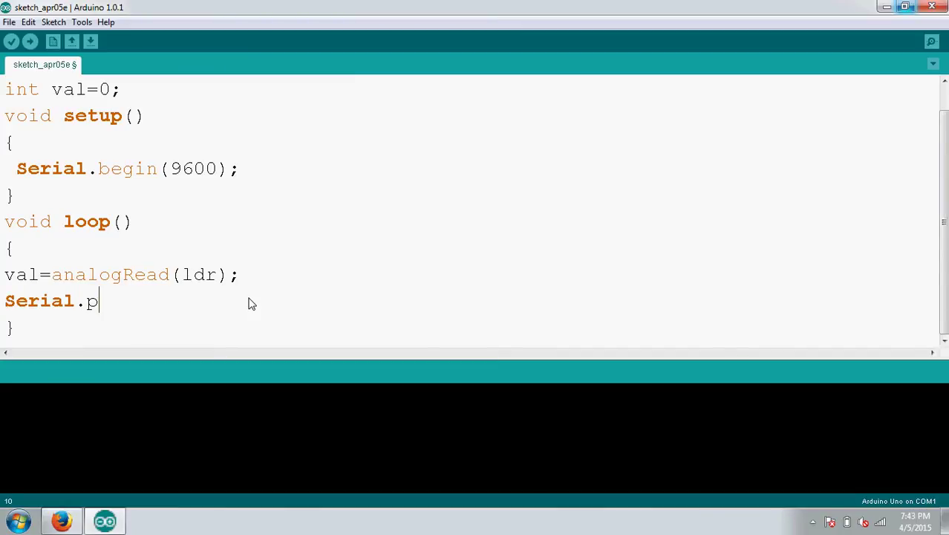
pyautogui.write('rint')
pyautogui.write('ln(')
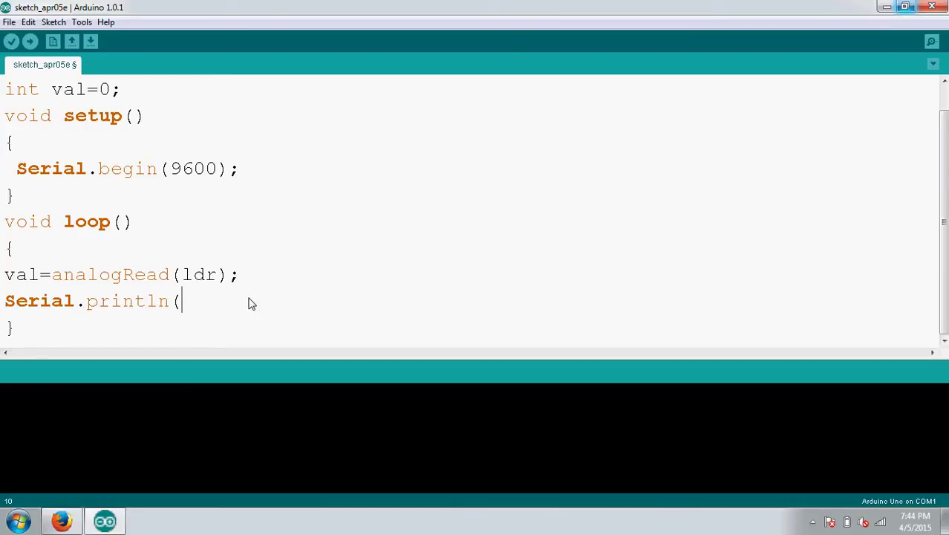
pyautogui.write(')""')
pyautogui.write('ldr')
pyautogui.write(' int')
pyautogui.write('ensi')
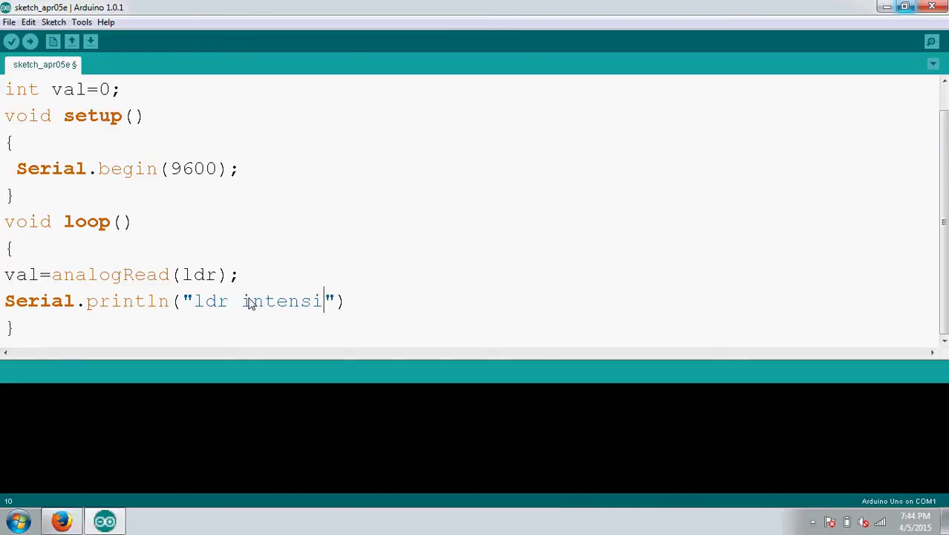
pyautogui.write('ty=')
pyautogui.press('Left')
pyautogui.press('Right')
pyautogui.press('Right')
pyautogui.press('Right')
pyautogui.write(';')
pyautogui.press('Return')
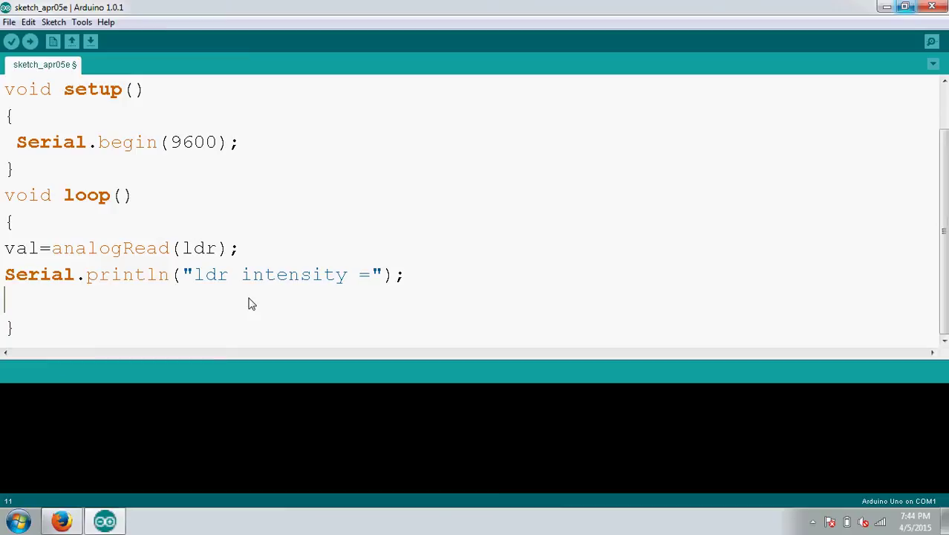
# Add Serial.println(val); on the next line.
pyautogui.write('Ser')
pyautogui.write('ial.p')
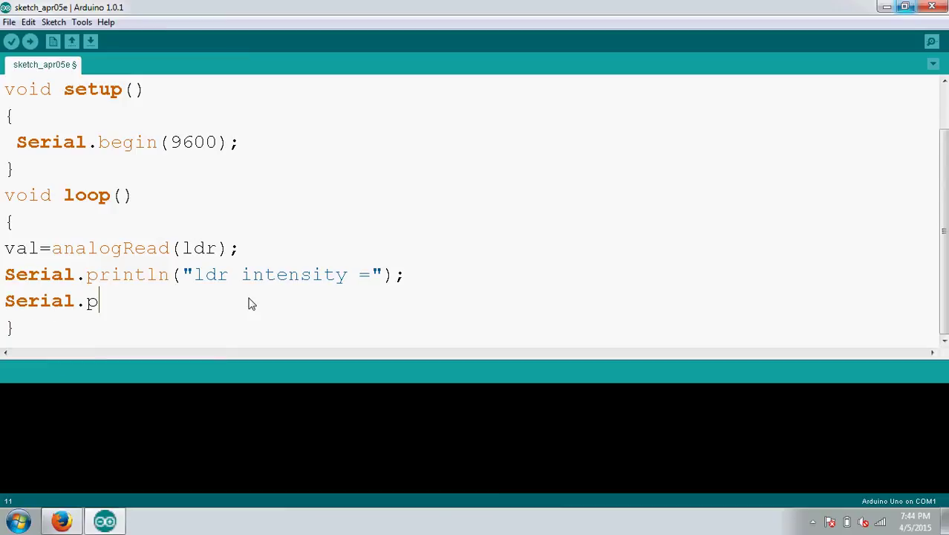
pyautogui.write('rin')
pyautogui.write('tln')
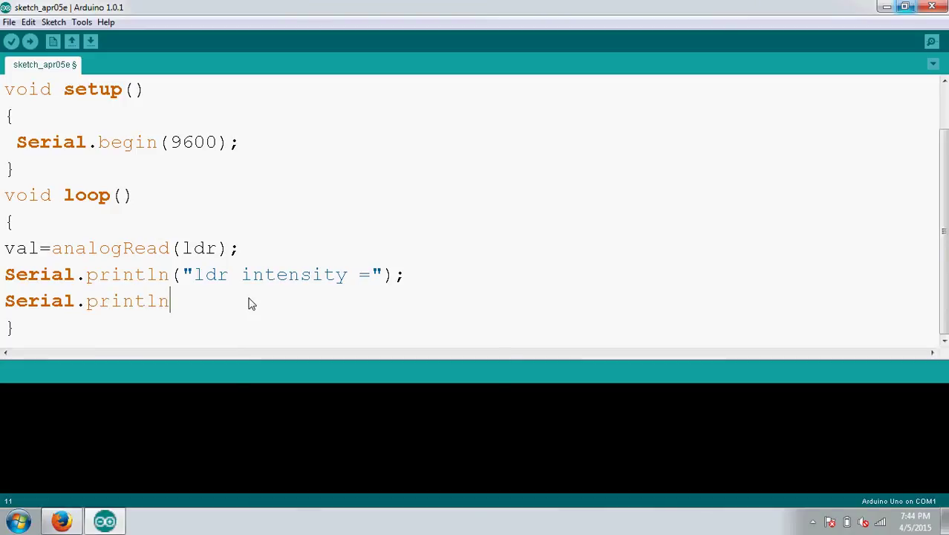
pyautogui.write('()')
pyautogui.press('Left')
pyautogui.write('va')
pyautogui.write('l')
pyautogui.click(232, 306)
pyautogui.write(';')
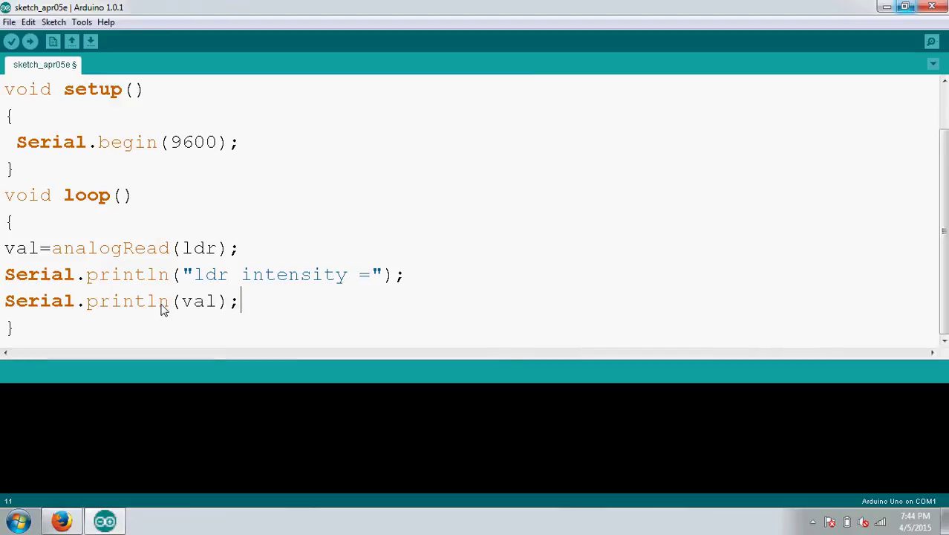
pyautogui.press('Return')
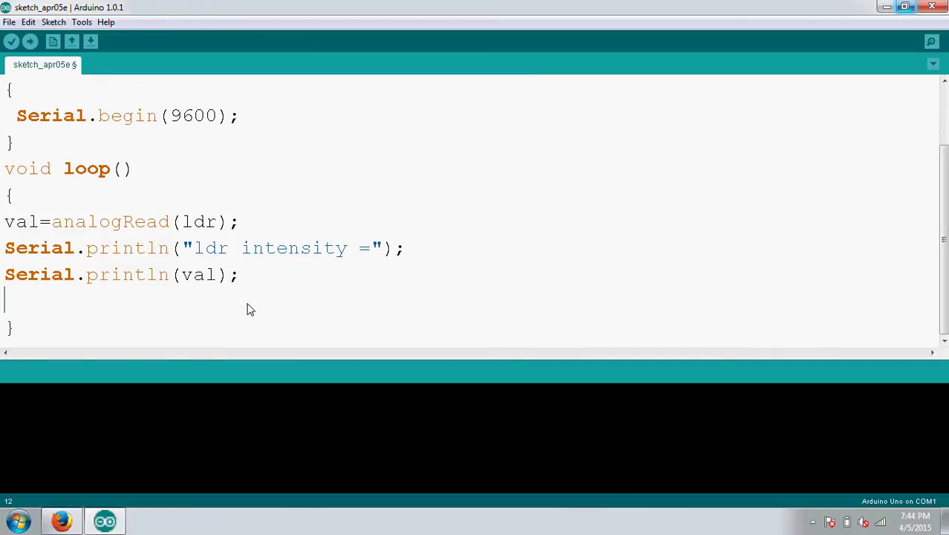
# Add a delay(100) call, correcting the misplaced 100.
pyautogui.write('dela')
pyautogui.write('y')
pyautogui.write('()100')
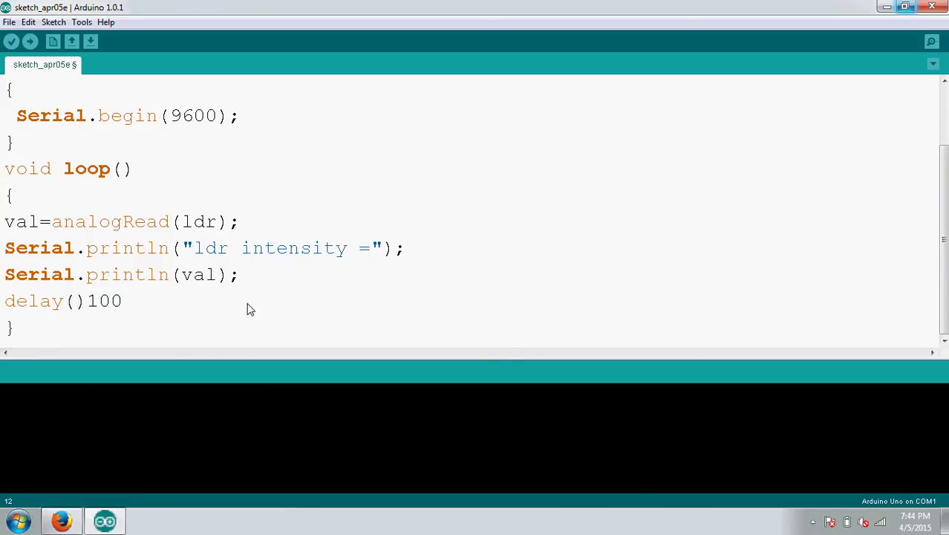
pyautogui.press('BackSpace')
pyautogui.press('BackSpace')
pyautogui.press('BackSpace')
pyautogui.press('Left')
pyautogui.write('100')
pyautogui.press('Right')
# End delay(100) with a semicolon, compile and upload the sketch, then minimize the Arduino editor.
pyautogui.write(';')
pyautogui.click(30, 44)
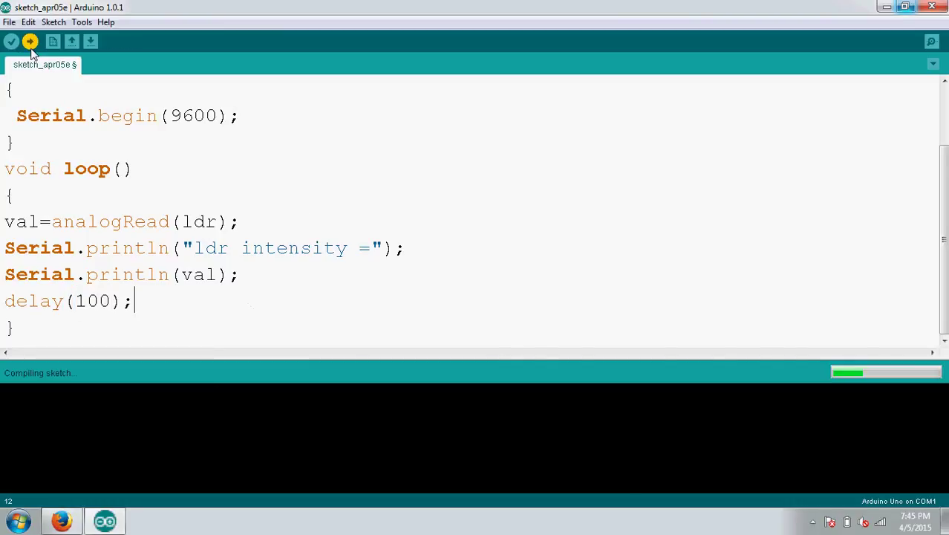
pyautogui.click(888, 6)
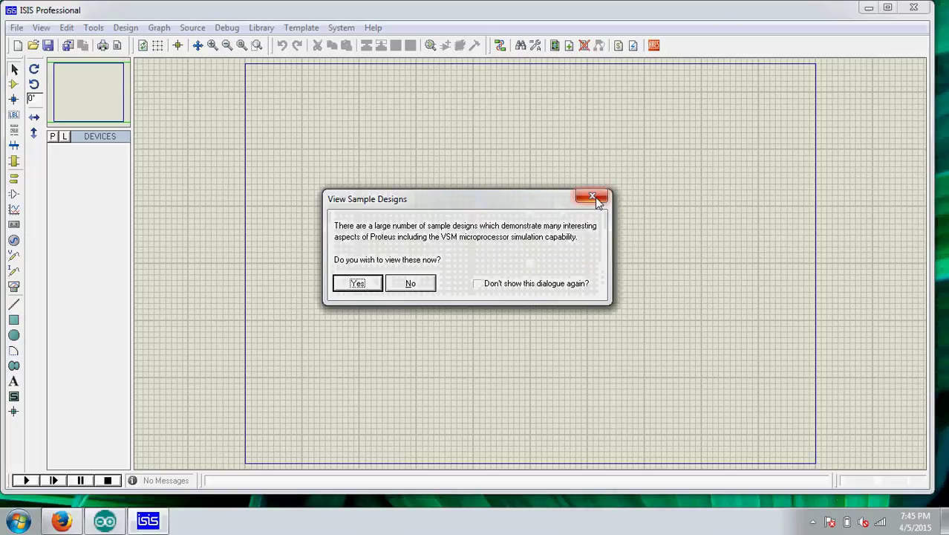
# Dismiss the sample-designs and update notices, then add ARDUINO UNO R3 to the device list.
pyautogui.click(592, 196)
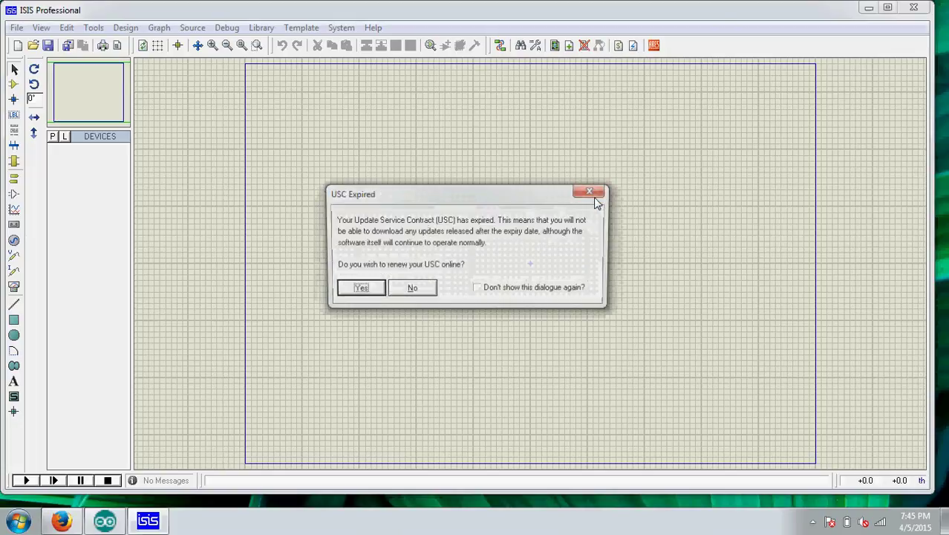
pyautogui.click(419, 292)
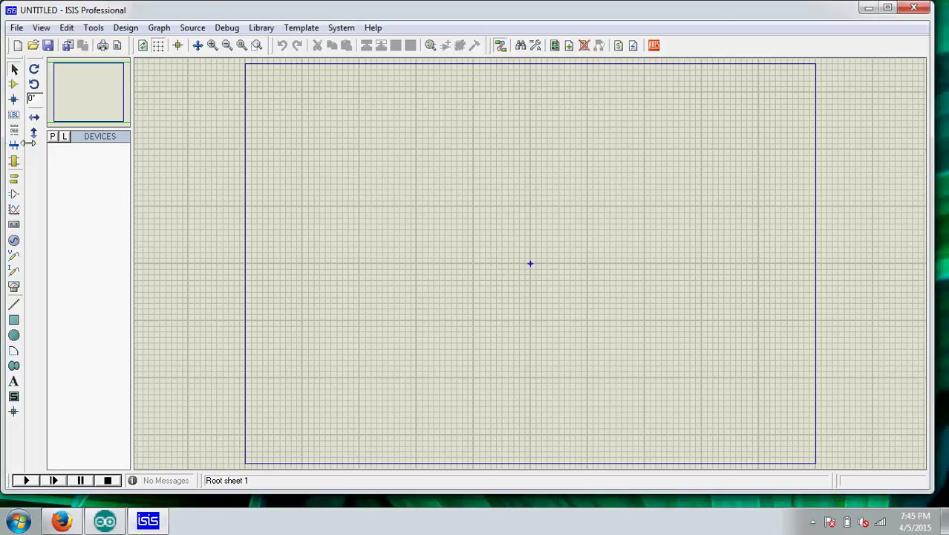
pyautogui.click(52, 136)
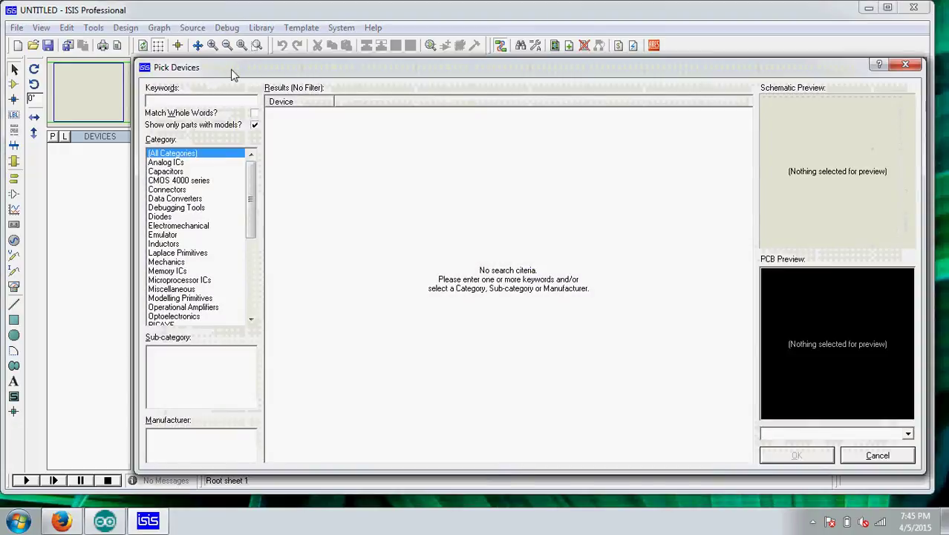
pyautogui.write('ardu')
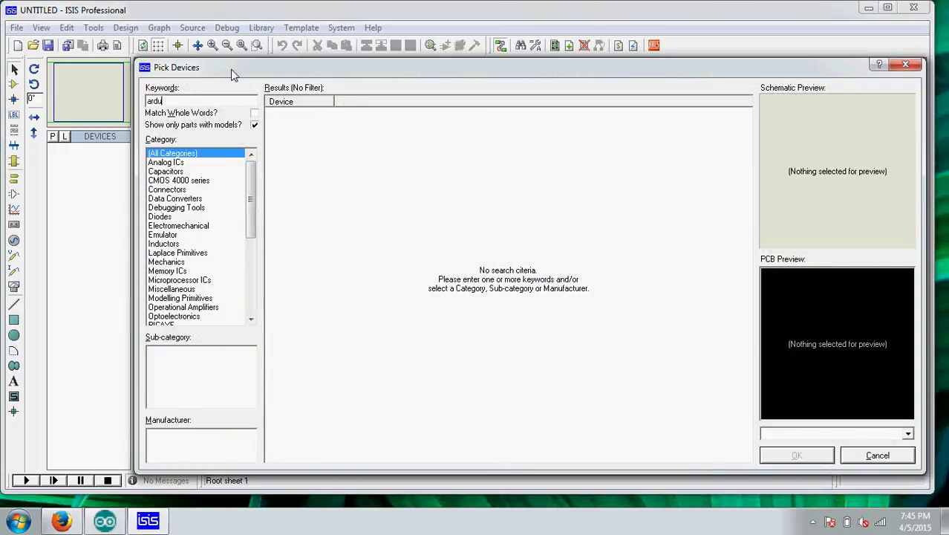
pyautogui.write('ino')
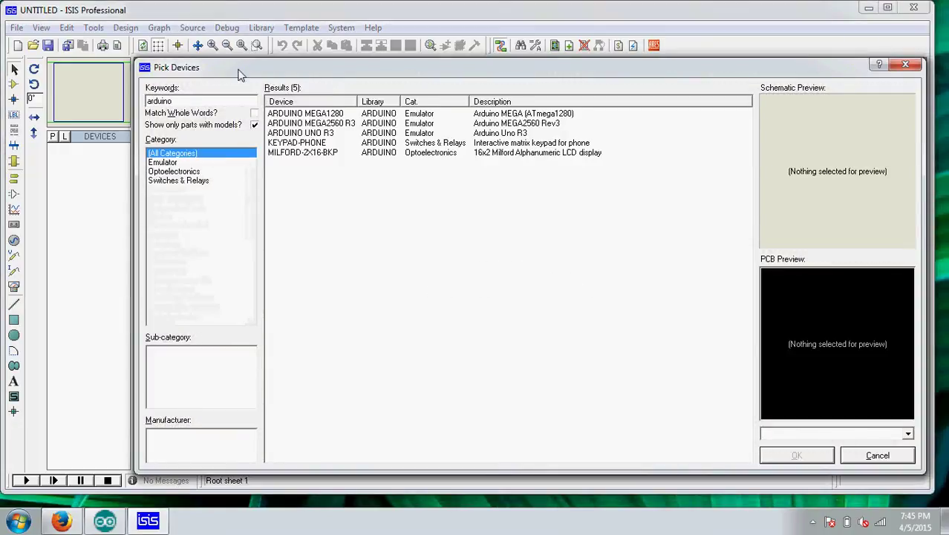
pyautogui.click(348, 135)
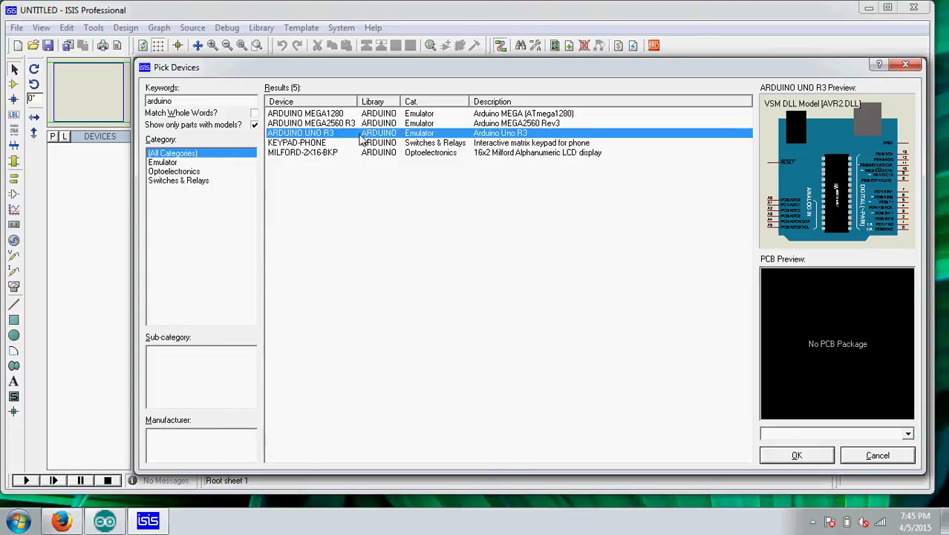
pyautogui.doubleClick(362, 140)
# Add TORCH_LDR, LDR and RESISTOR to the project device list.
pyautogui.click(178, 101)
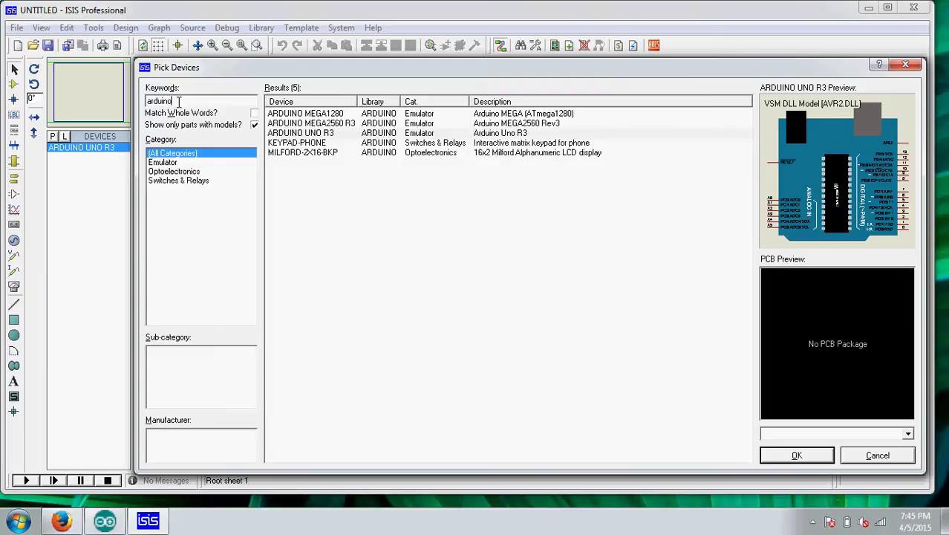
pyautogui.press('BackSpace')
pyautogui.press('BackSpace')
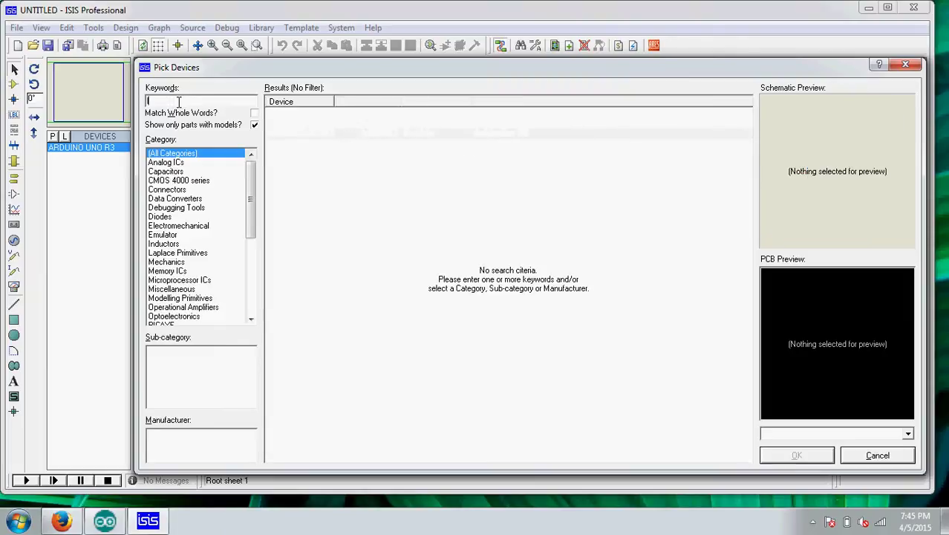
pyautogui.write('c')
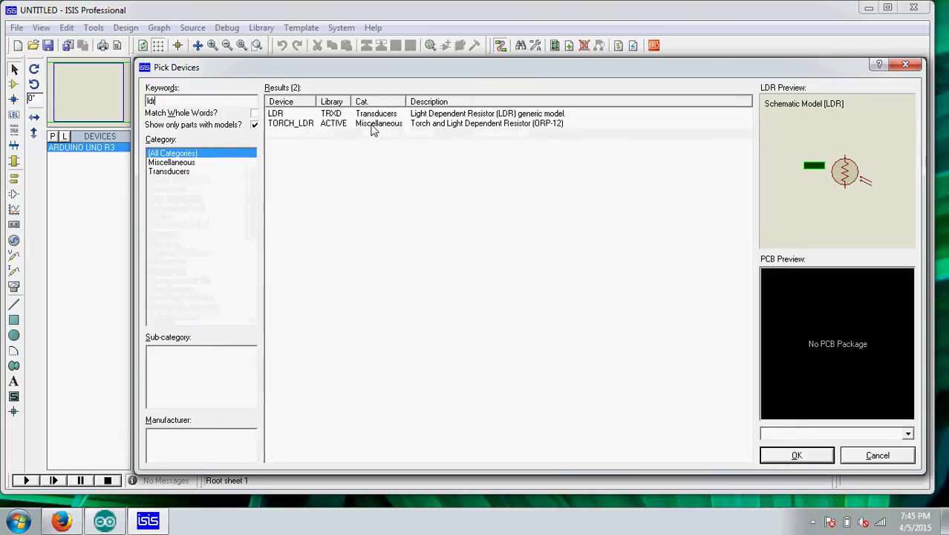
pyautogui.click(354, 125)
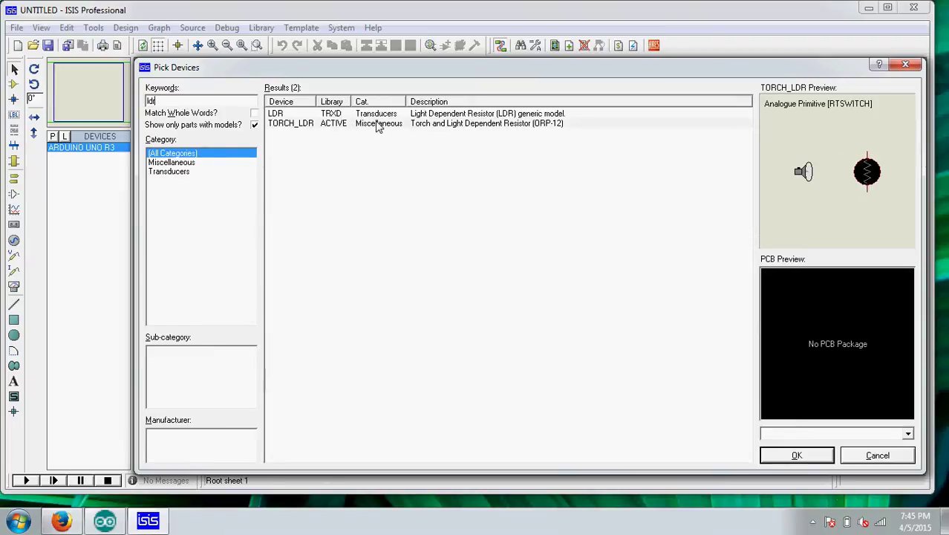
pyautogui.doubleClick(376, 124)
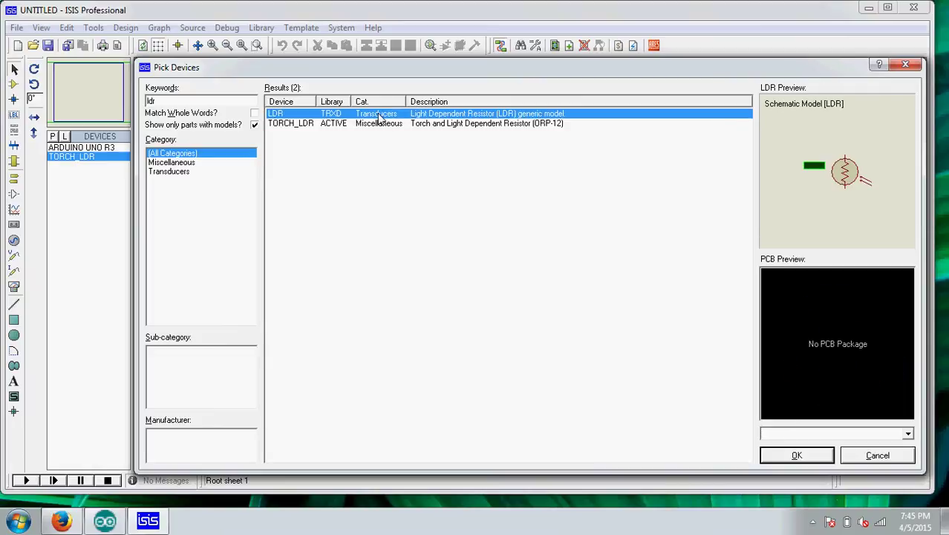
pyautogui.doubleClick(379, 115)
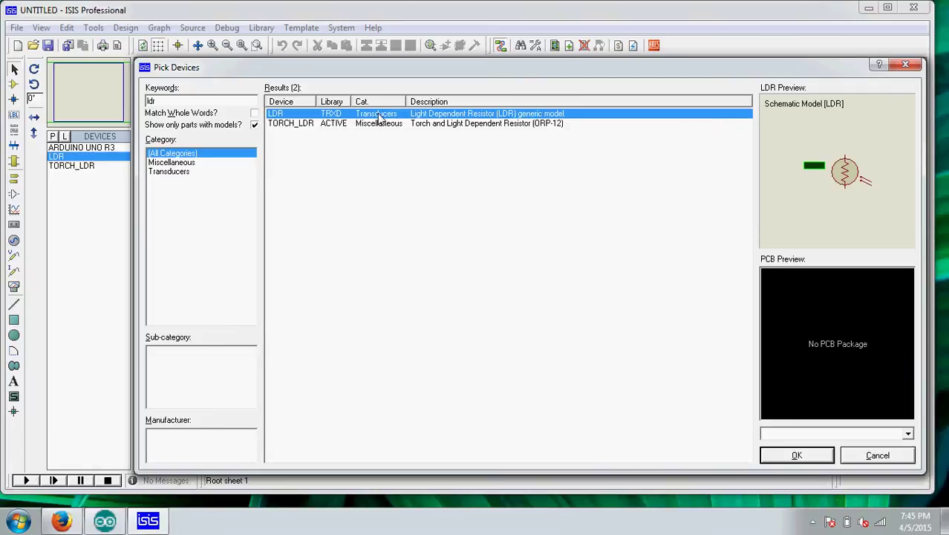
pyautogui.click(176, 100)
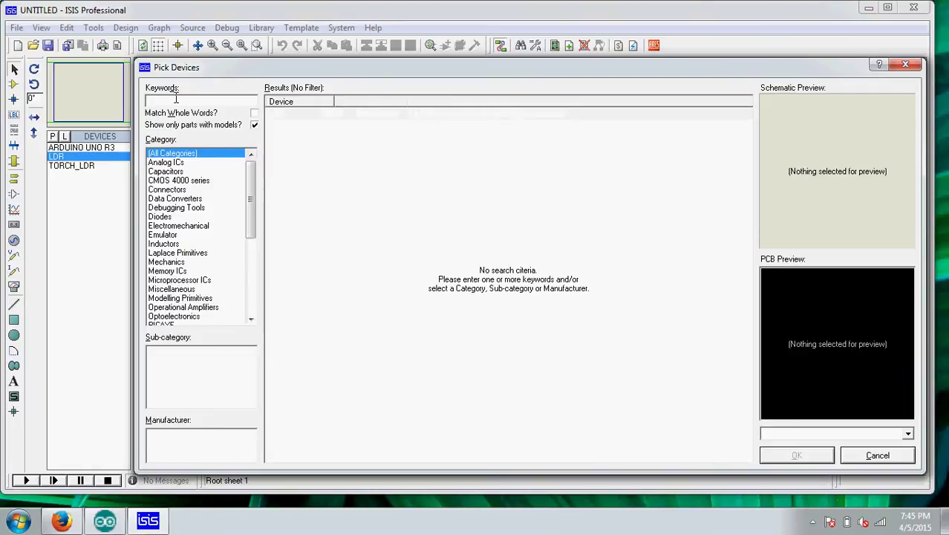
pyautogui.write('resistor')
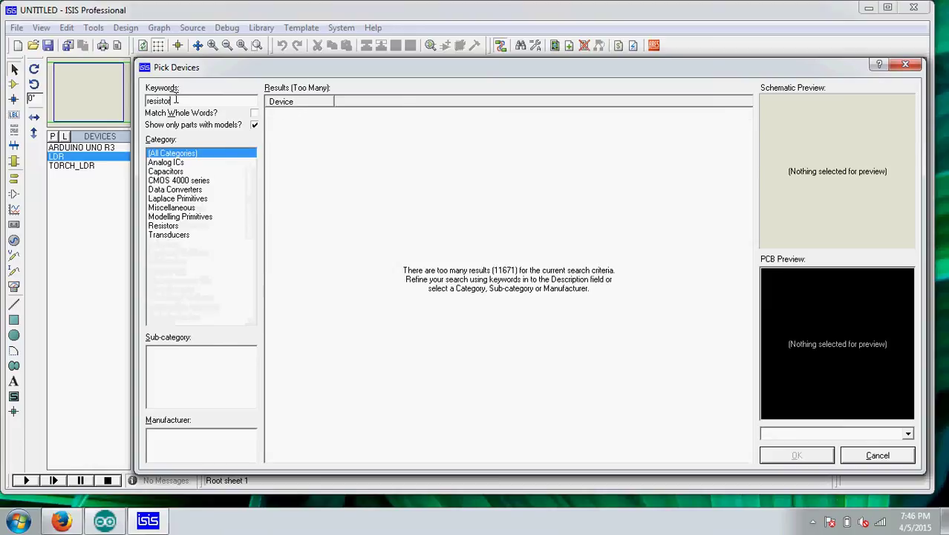
pyautogui.doubleClick(364, 118)
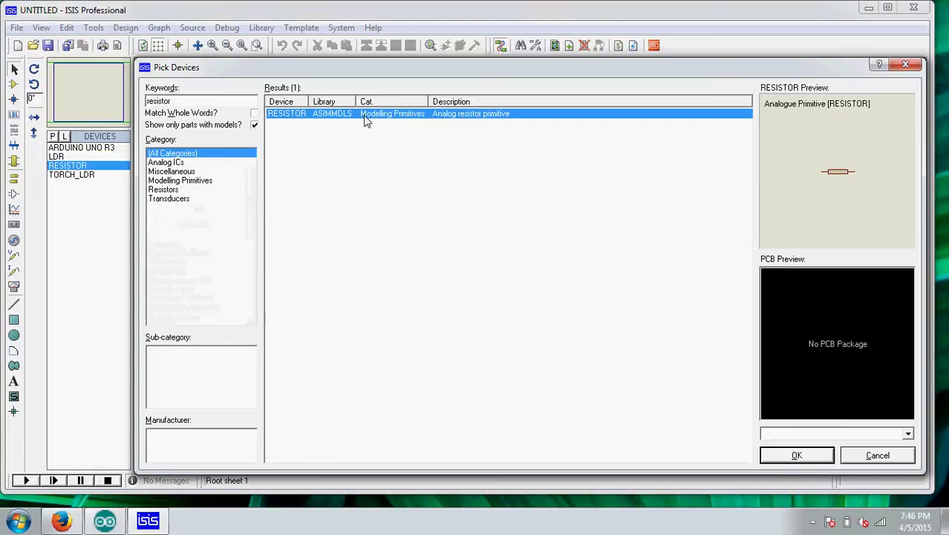
# Place the Arduino Uno board near the centre of the schematic.
pyautogui.click(898, 69)
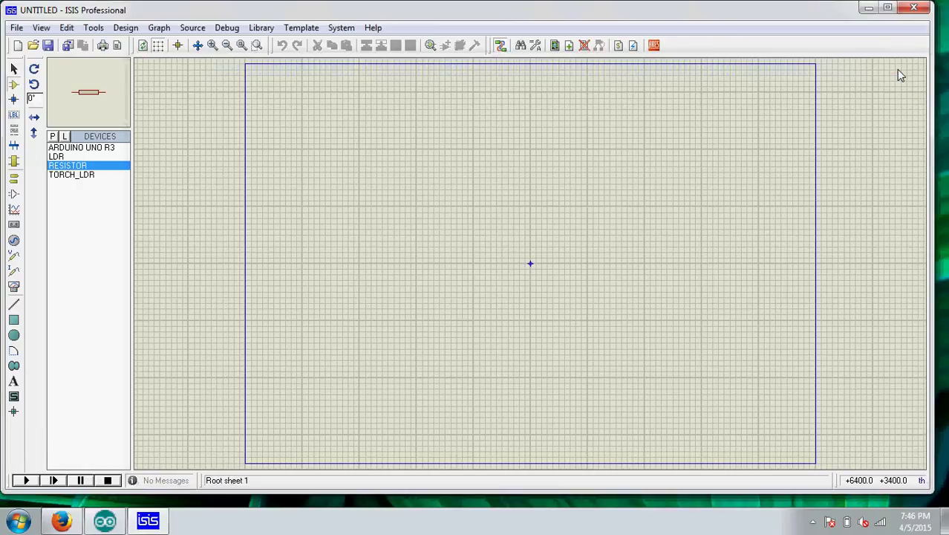
pyautogui.click(104, 148)
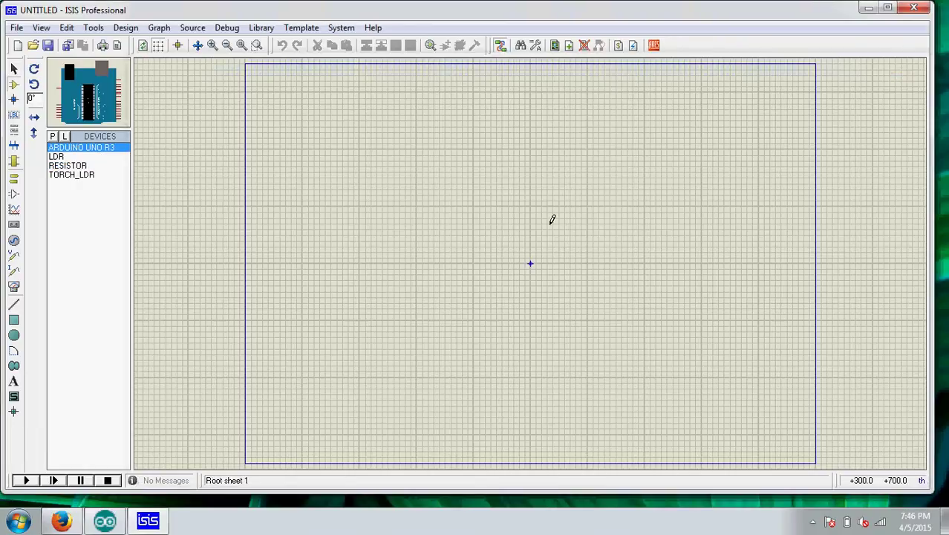
pyautogui.click(525, 220)
pyautogui.click(525, 219)
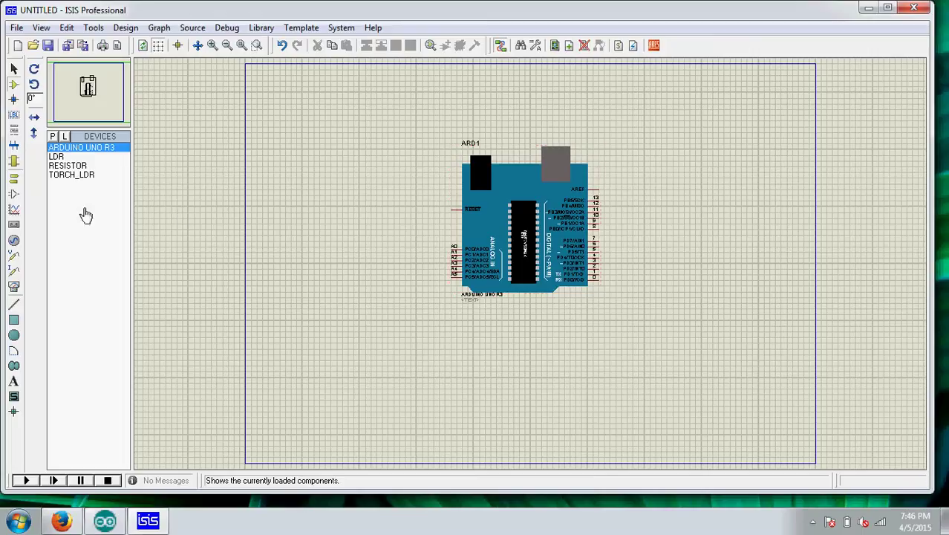
# Place the torch LDR left of the Arduino and wire its bottom pin to the analog input.
pyautogui.click(75, 177)
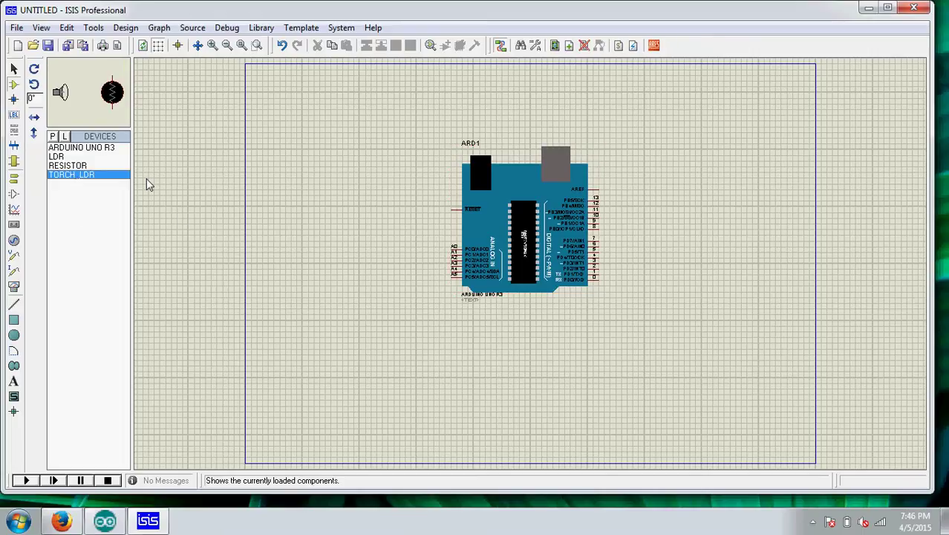
pyautogui.click(378, 219)
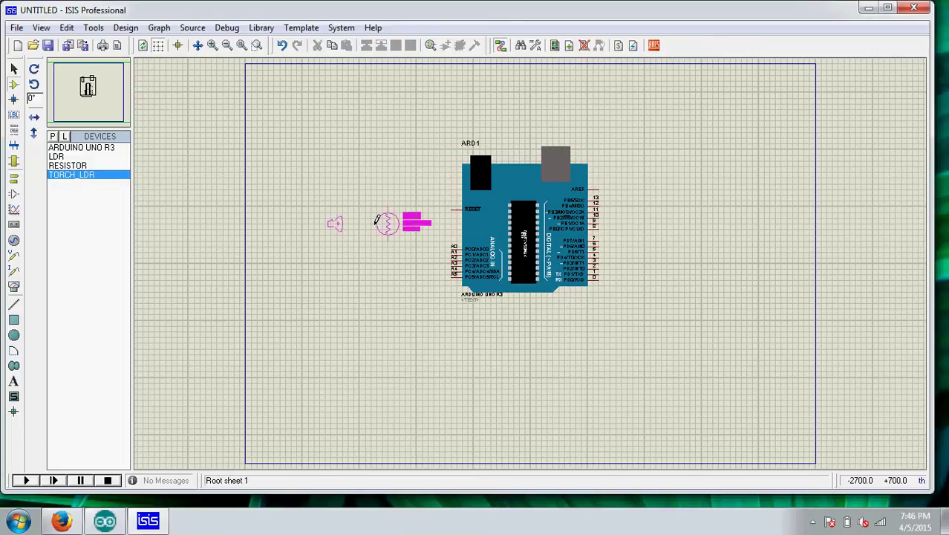
pyautogui.click(381, 221)
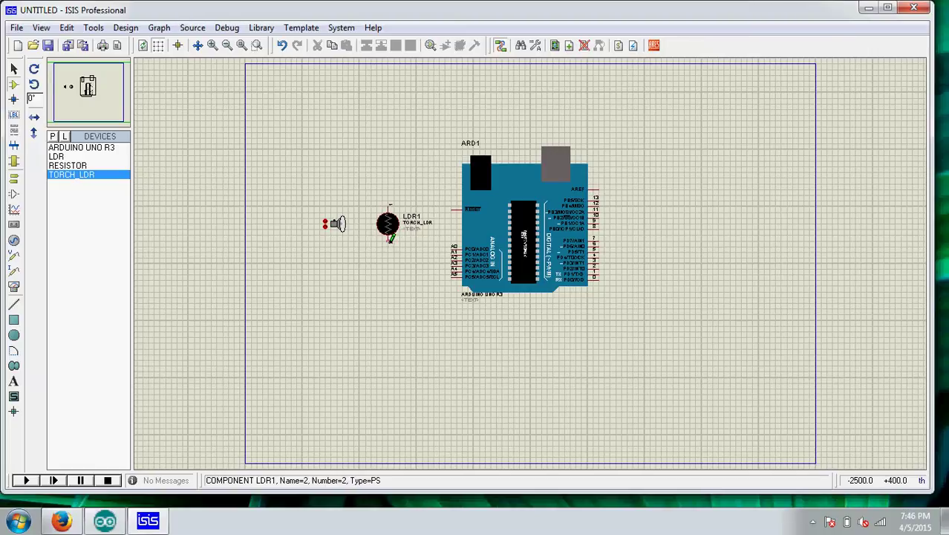
pyautogui.click(389, 238)
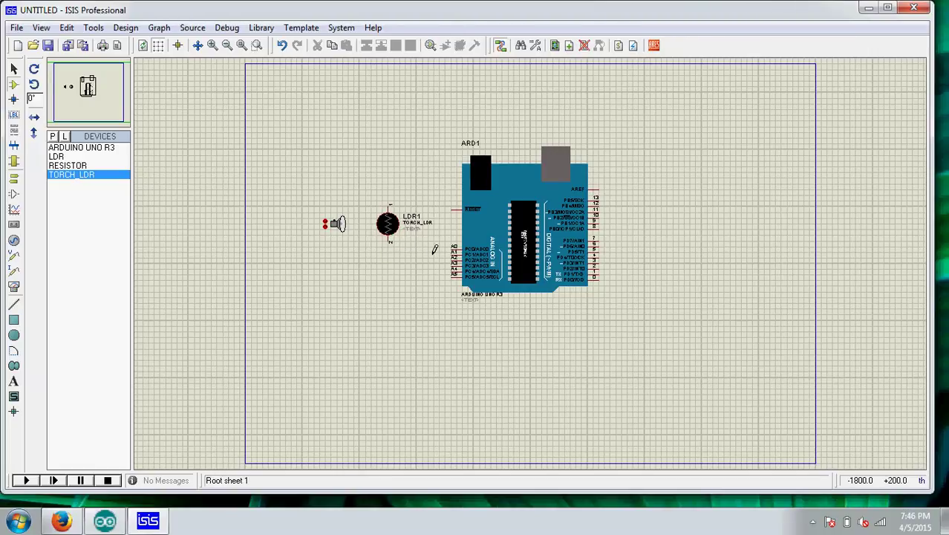
pyautogui.click(452, 257)
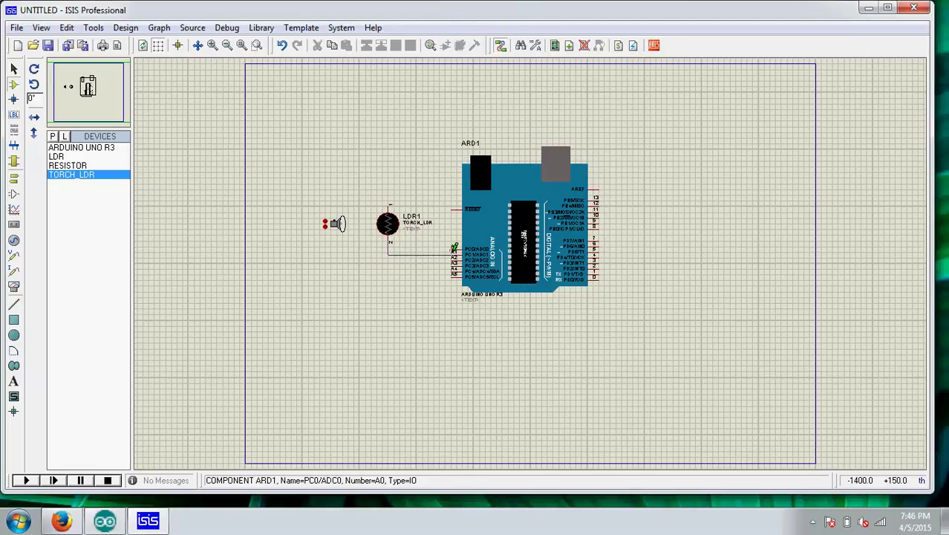
# Place resistor R1 below the LDR, rotate it upright, and wire its top pin to the LDR–A0 line.
pyautogui.click(66, 167)
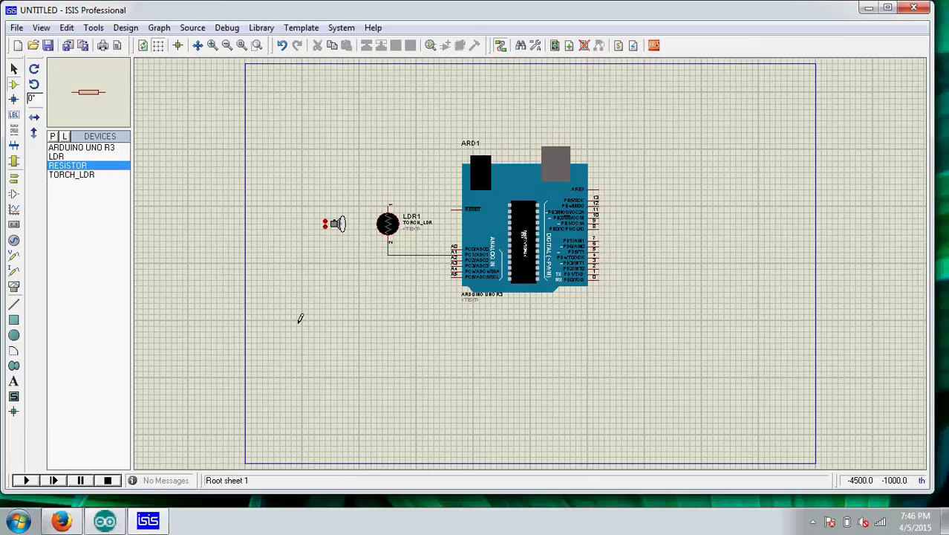
pyautogui.click(387, 283)
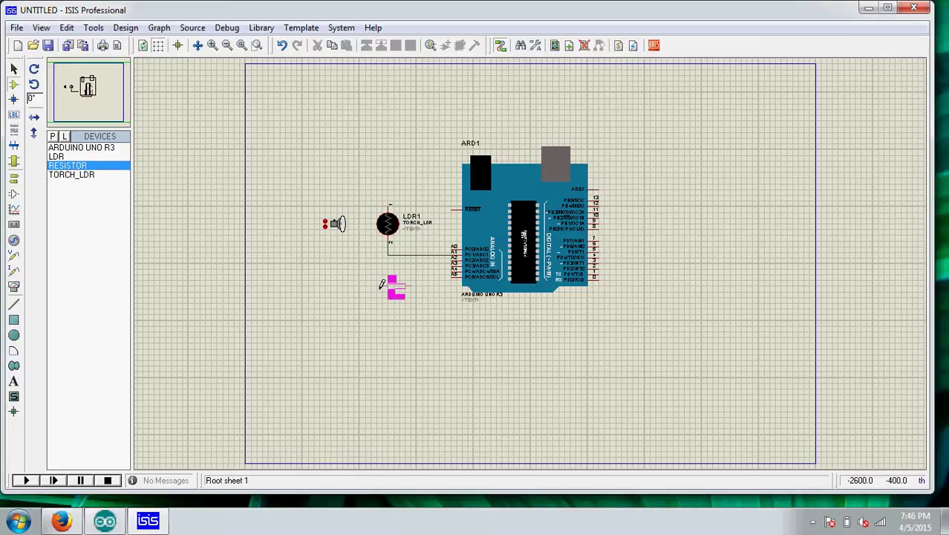
pyautogui.click(381, 290)
pyautogui.click(383, 287)
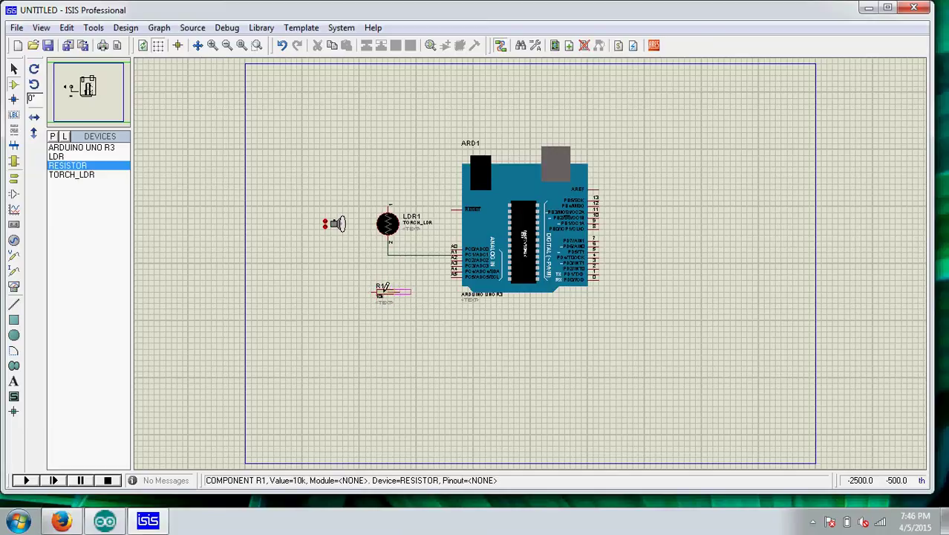
pyautogui.click(388, 294)
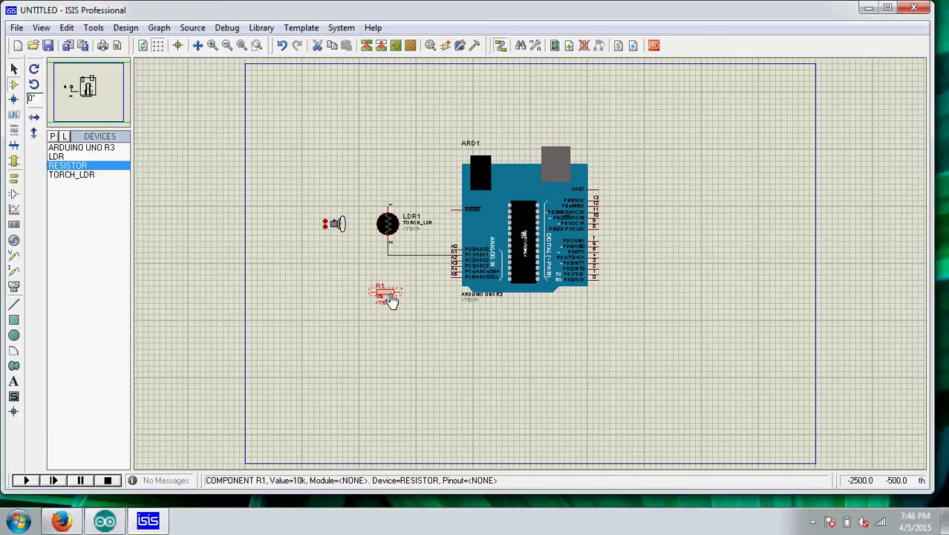
pyautogui.press('KP_Add')
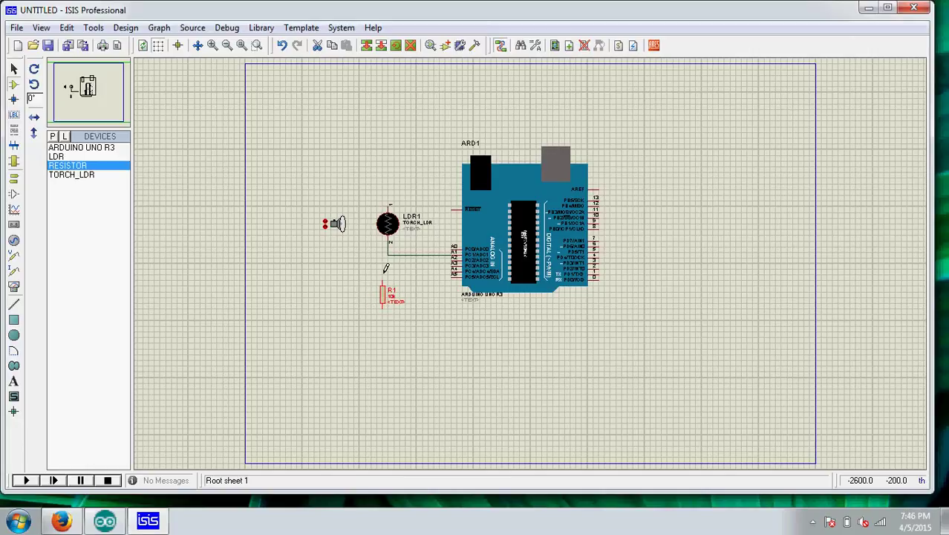
pyautogui.click(385, 270)
pyautogui.click(384, 276)
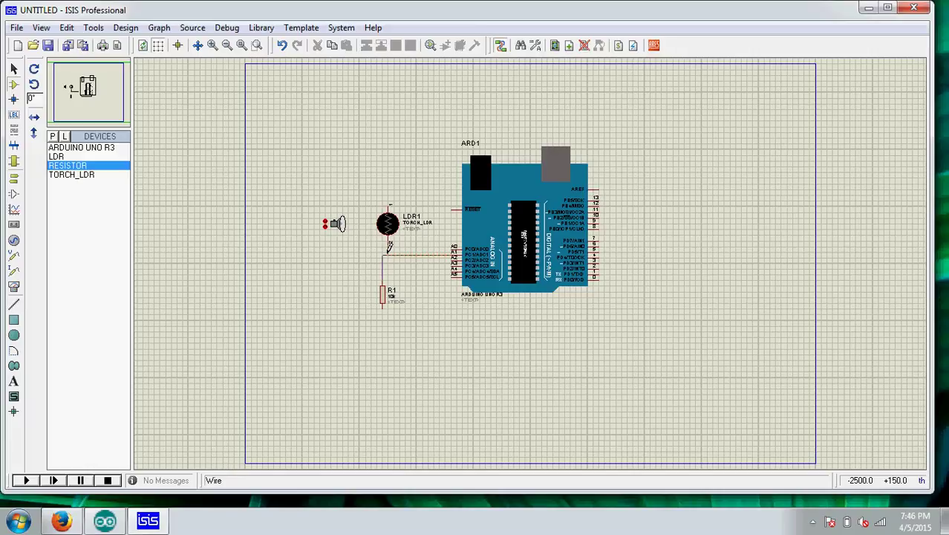
pyautogui.click(389, 250)
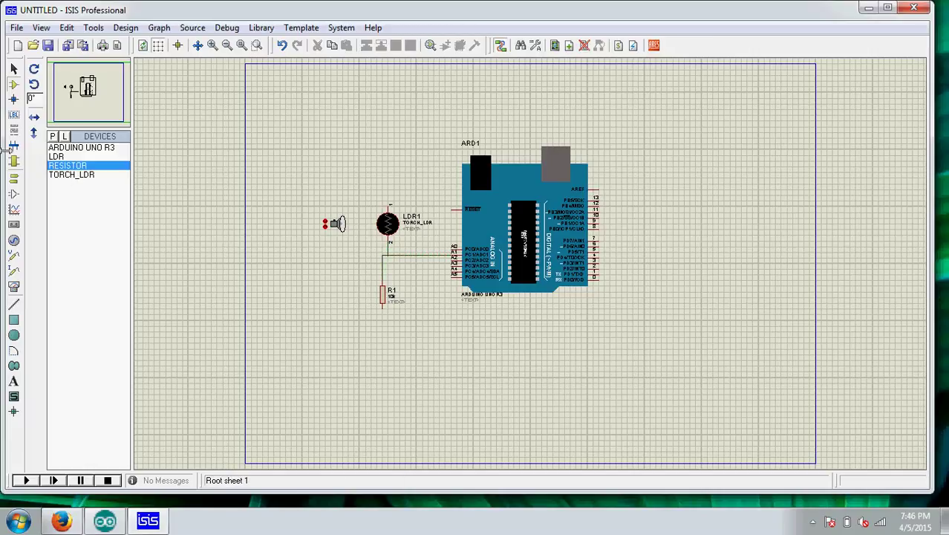
# Place a GROUND terminal beneath R1 and a POWER terminal above the LDR.
pyautogui.click(14, 179)
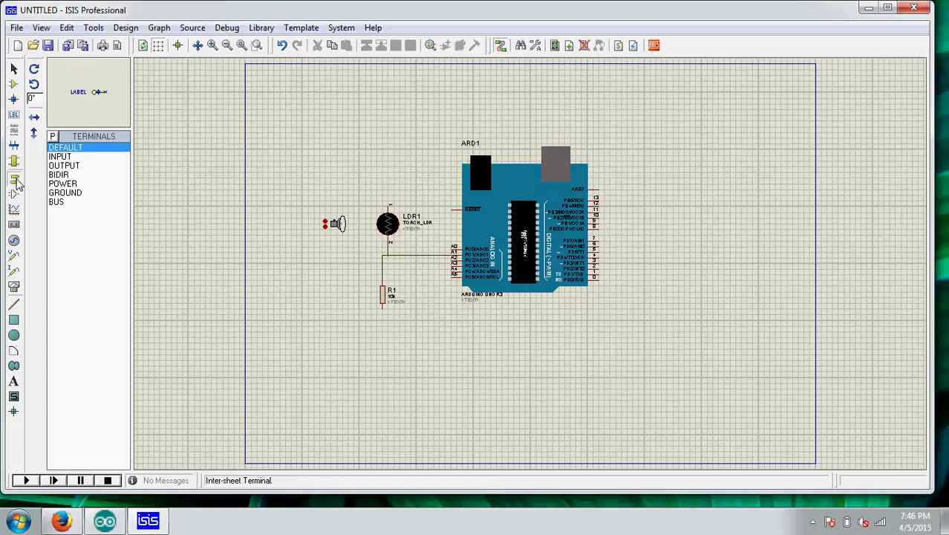
pyautogui.click(66, 192)
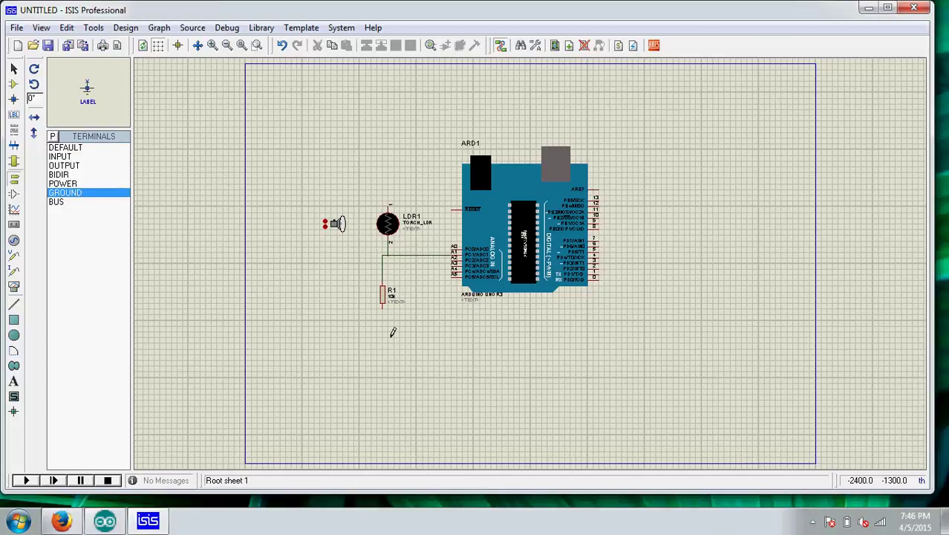
pyautogui.click(386, 332)
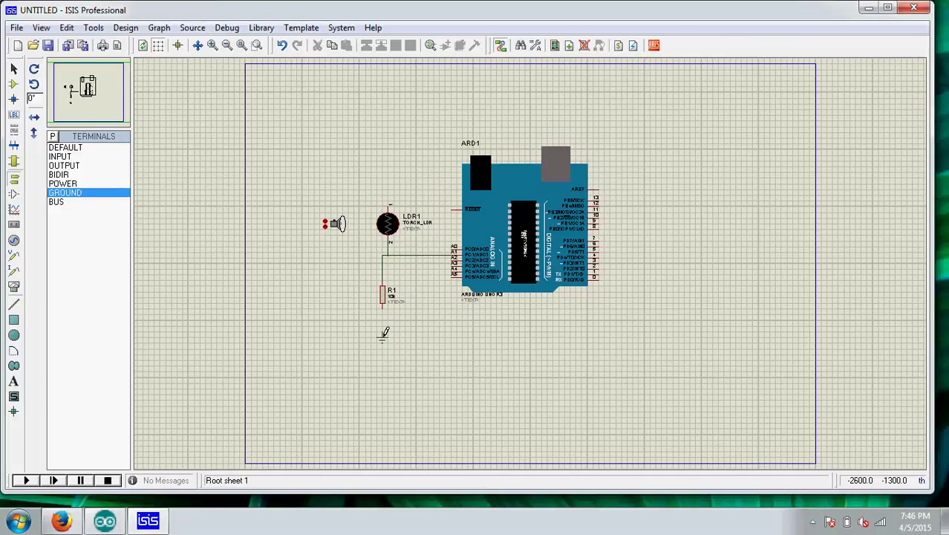
pyautogui.click(385, 332)
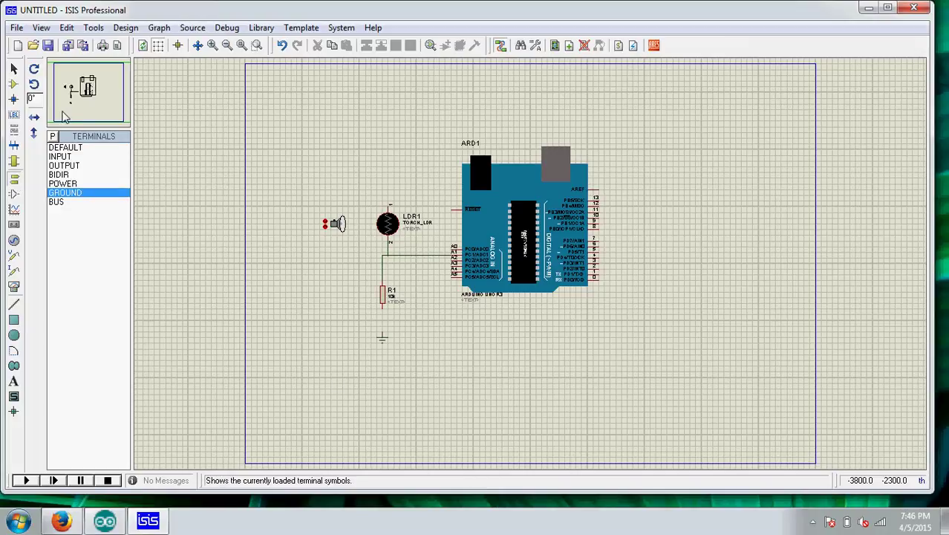
pyautogui.click(68, 183)
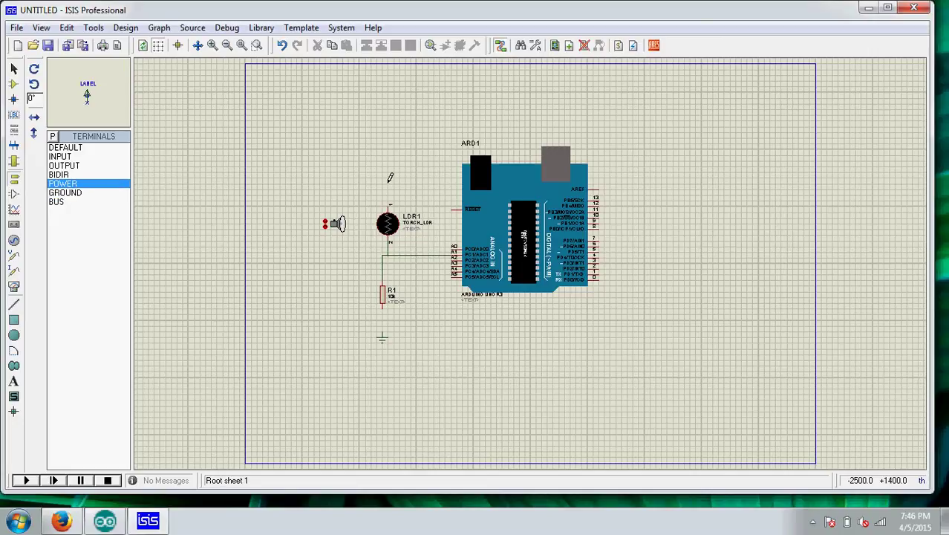
pyautogui.click(388, 182)
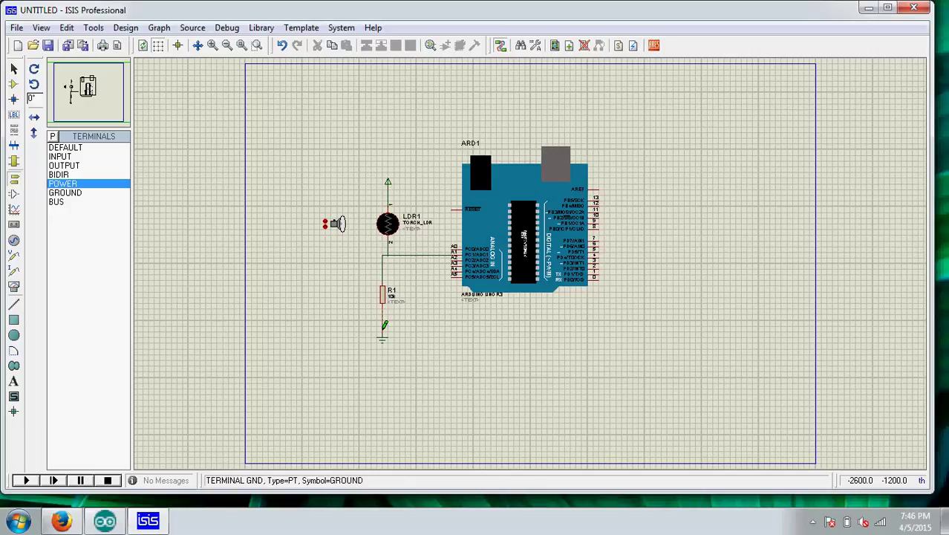
# Place a VIRTUAL TERMINAL right of the Arduino and wire TX to RXD and RX to TXD.
pyautogui.rightClick(632, 257)
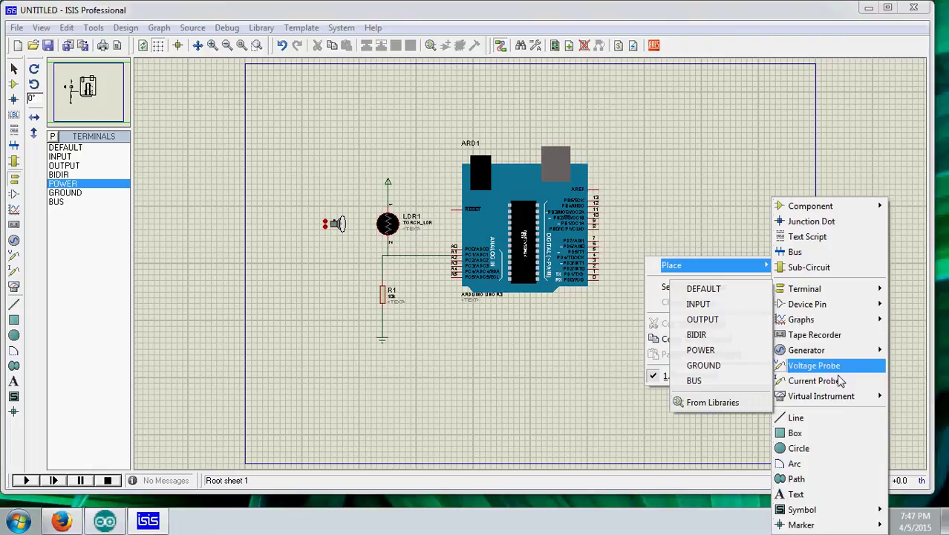
pyautogui.moveTo(821, 396)
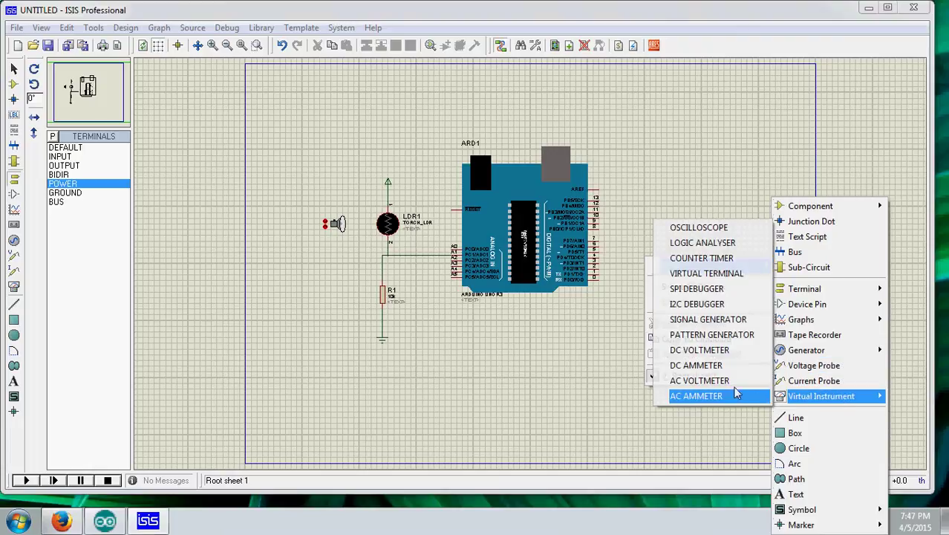
pyautogui.click(719, 273)
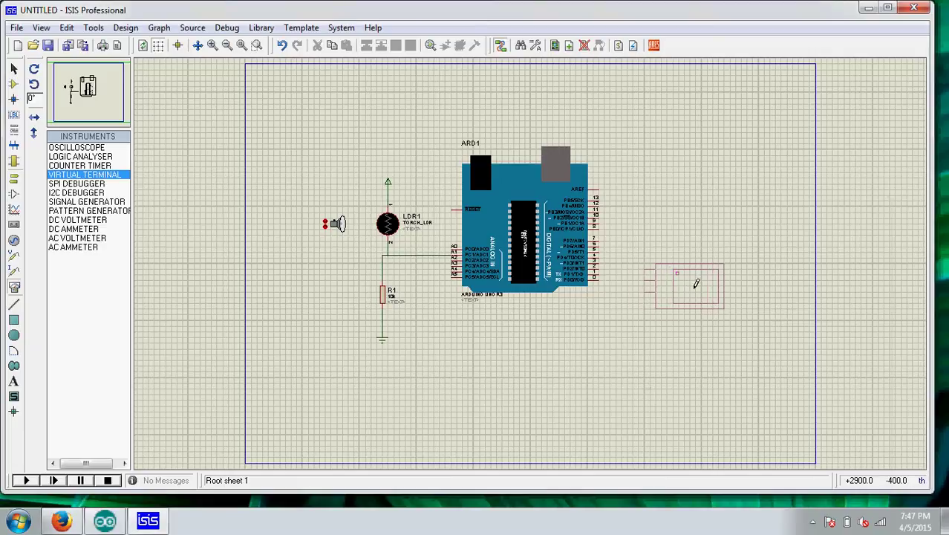
pyautogui.click(700, 284)
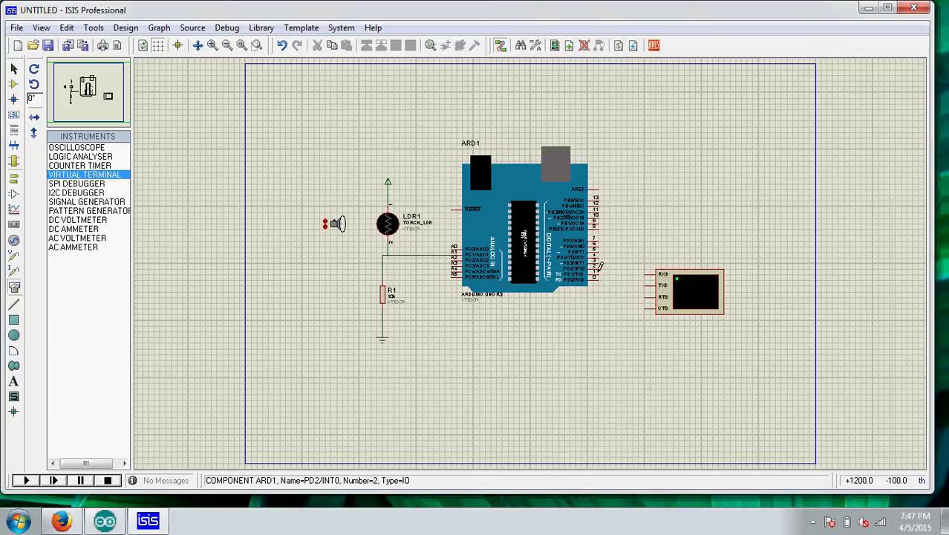
pyautogui.click(599, 275)
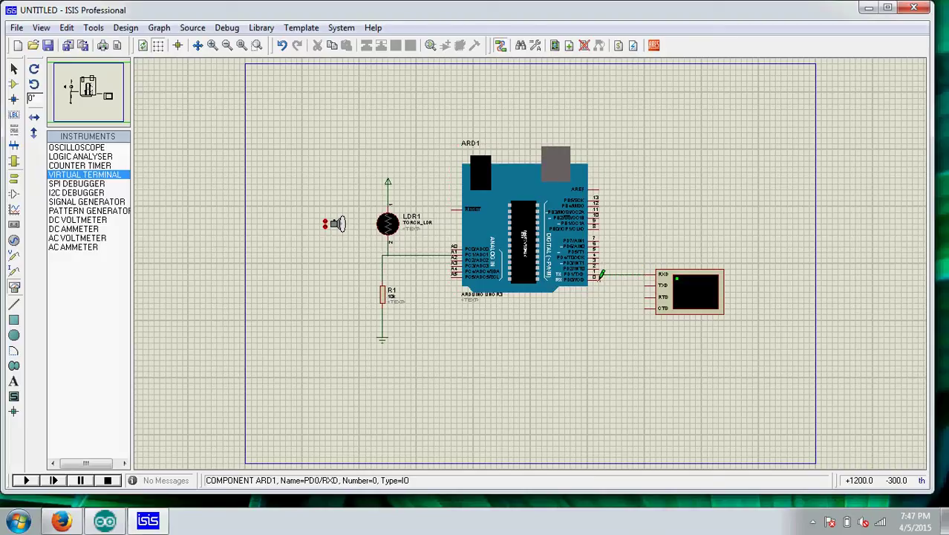
pyautogui.click(601, 278)
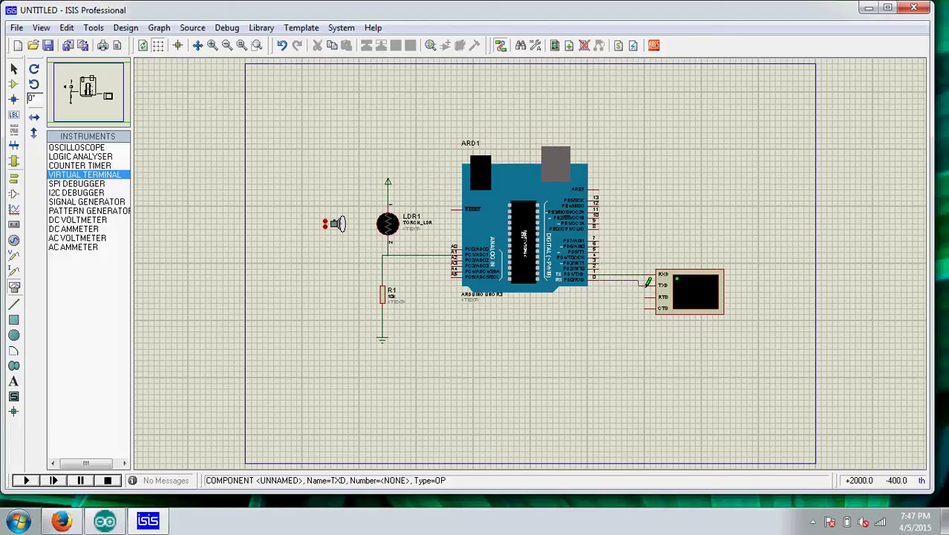
pyautogui.click(648, 285)
# Open ARD1's properties and browse the Program File to the temporary files folder.
pyautogui.click(504, 223)
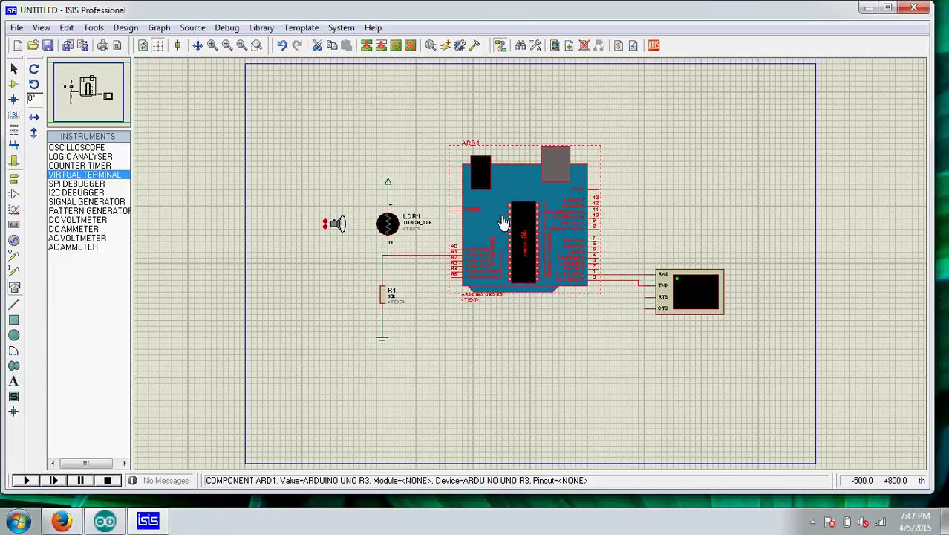
pyautogui.click(503, 222)
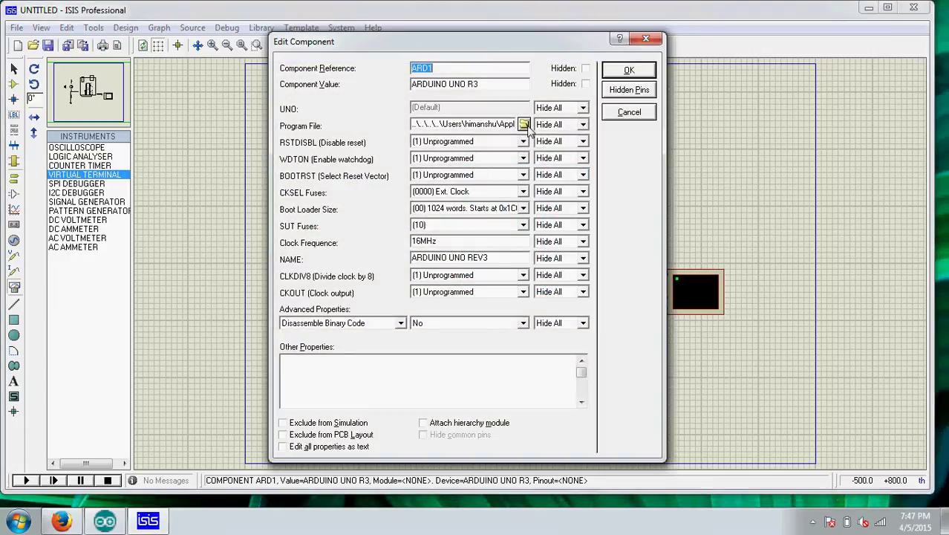
pyautogui.click(524, 124)
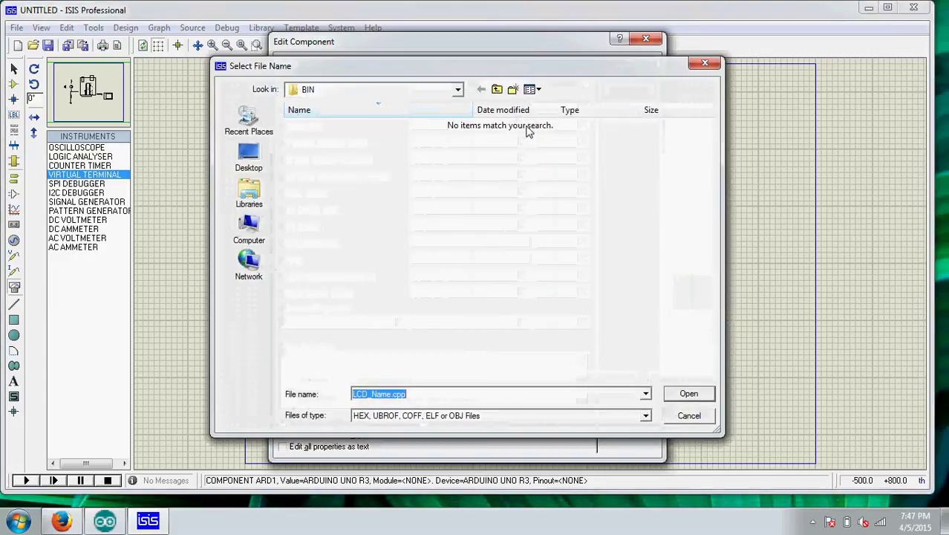
pyautogui.write('%temp%')
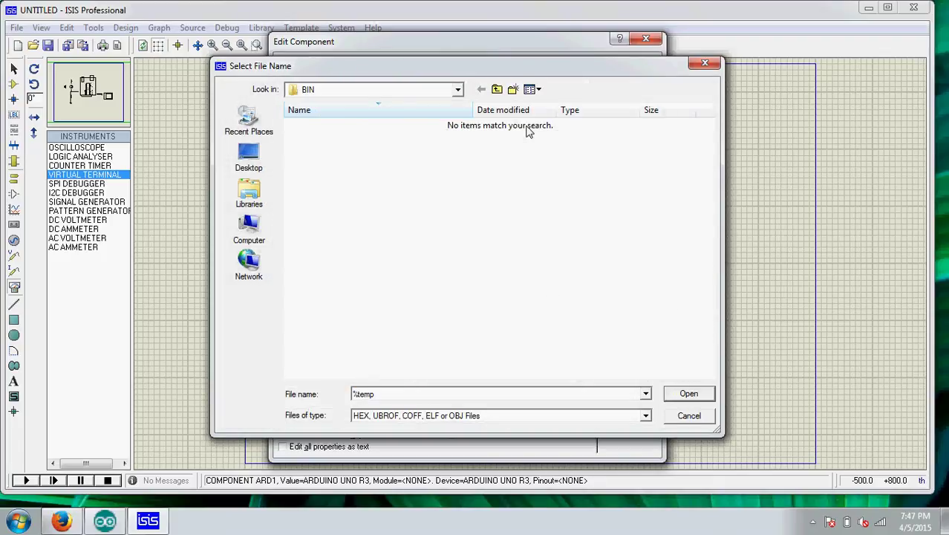
pyautogui.click(690, 398)
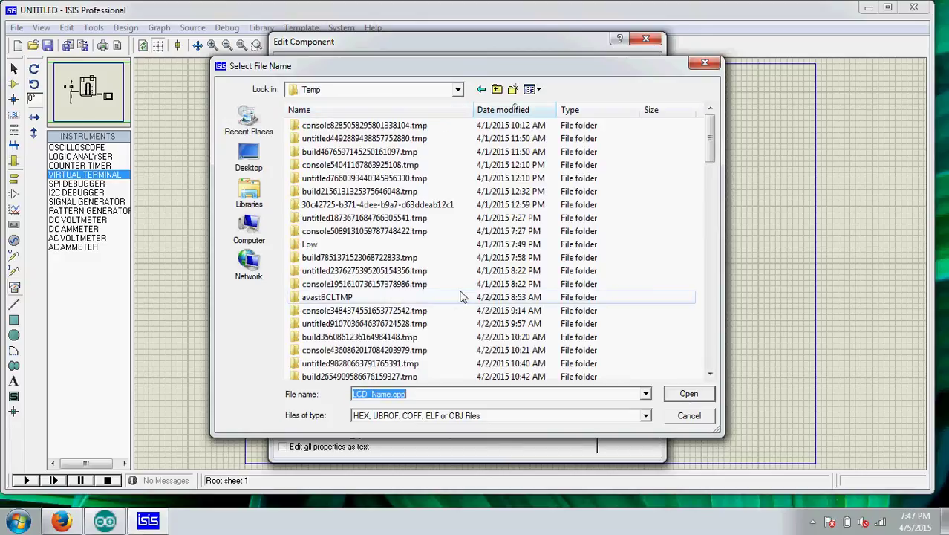
# Load sketch_apr05e.cpp.hex from the latest build folder as the Arduino's program file.
pyautogui.scroll(-4, 461, 297)
pyautogui.scroll(-4, 461, 297)
pyautogui.scroll(-4, 461, 297)
pyautogui.scroll(-4, 460, 297)
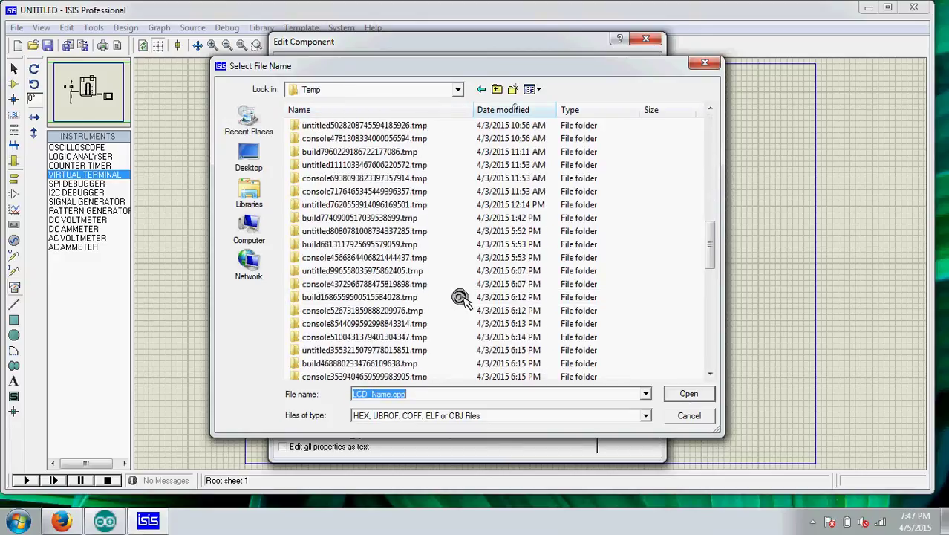
pyautogui.scroll(-4, 460, 297)
pyautogui.scroll(-4, 461, 305)
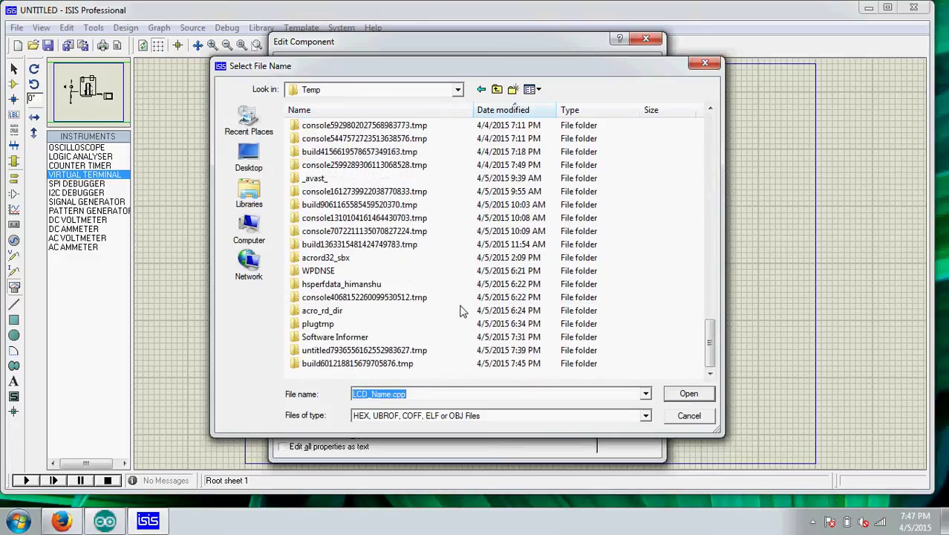
pyautogui.doubleClick(569, 363)
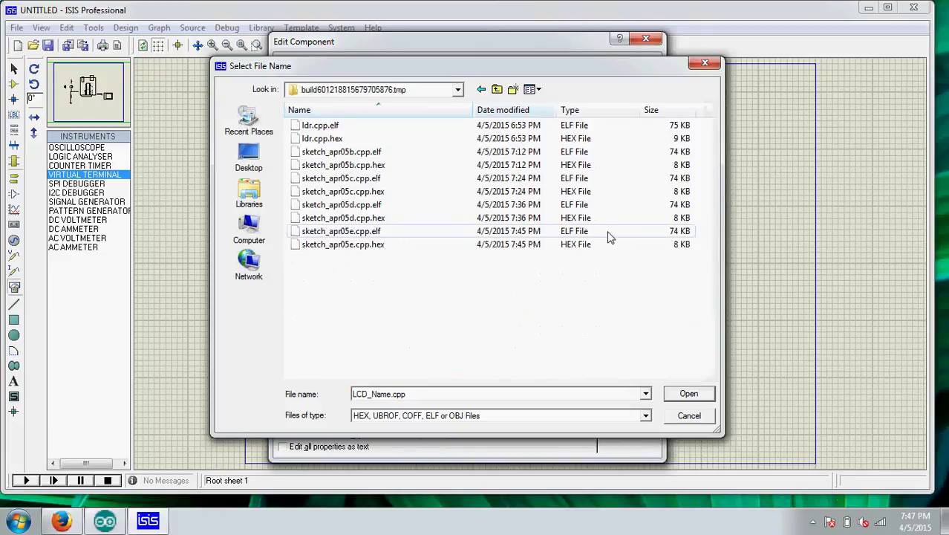
pyautogui.click(583, 248)
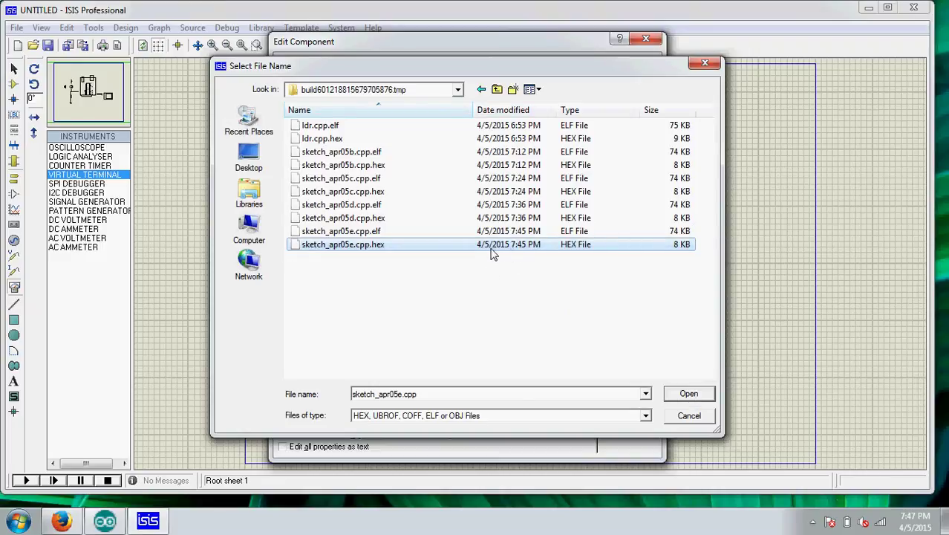
pyautogui.click(690, 395)
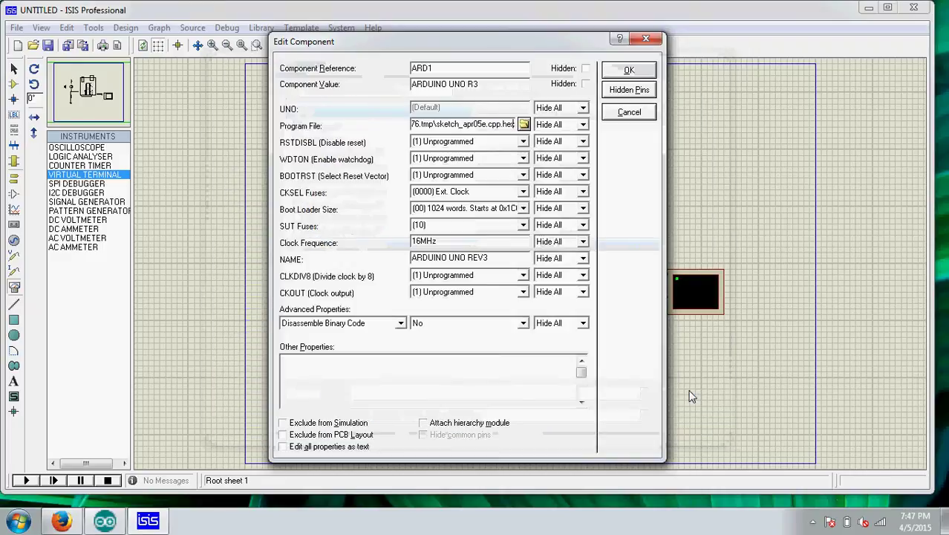
# Accept the Arduino's new program file, start the simulation, and move the terminal window right.
pyautogui.click(630, 71)
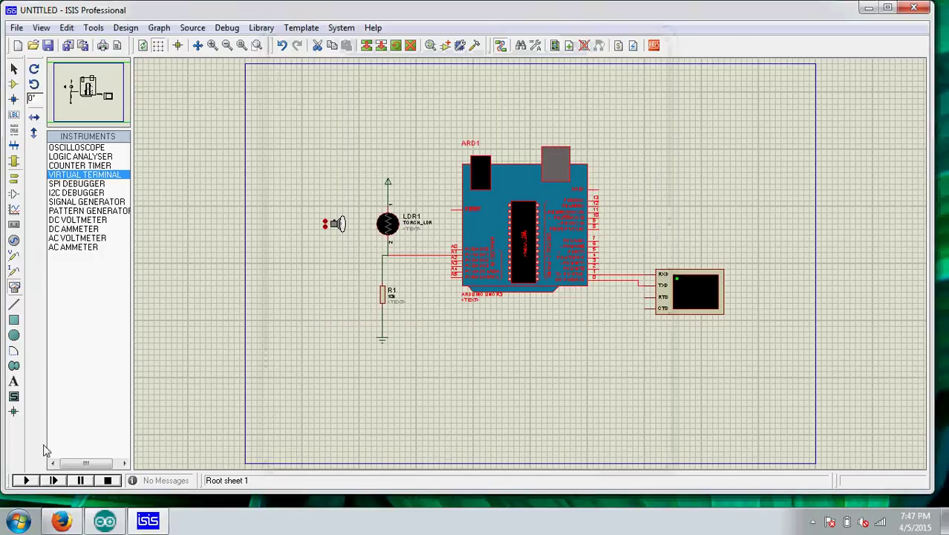
pyautogui.click(26, 480)
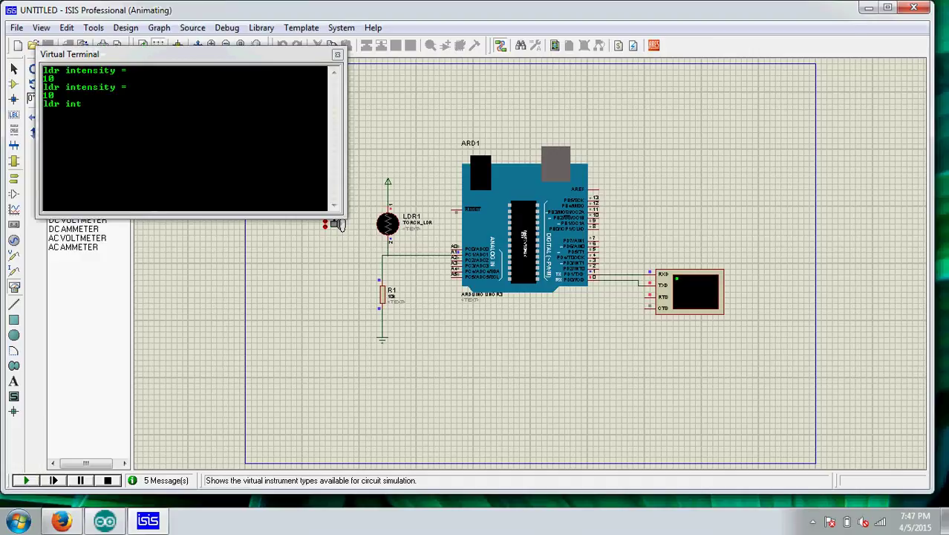
pyautogui.moveTo(227, 59)
pyautogui.mouseDown()
pyautogui.moveTo(479, 99)
pyautogui.moveTo(724, 90)
pyautogui.mouseUp()
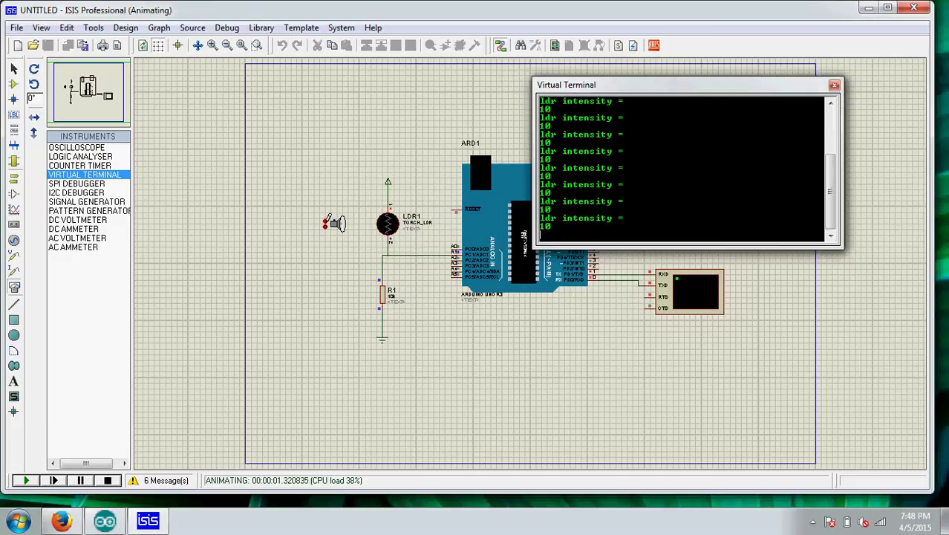
# Bring the torch up to the LDR, readings rising from 10 to 975, pull it away, then close the terminal.
pyautogui.click(327, 221)
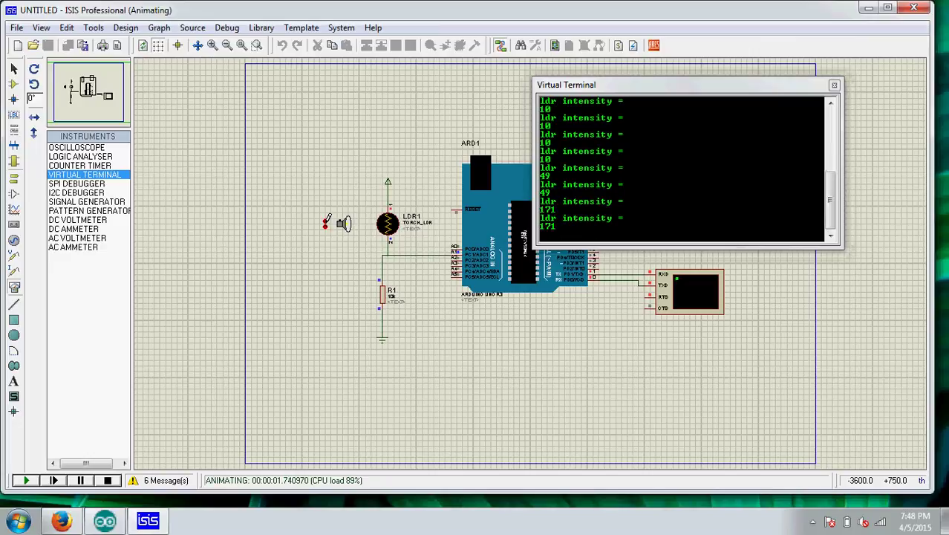
pyautogui.click(327, 222)
pyautogui.click(327, 222)
pyautogui.click(327, 221)
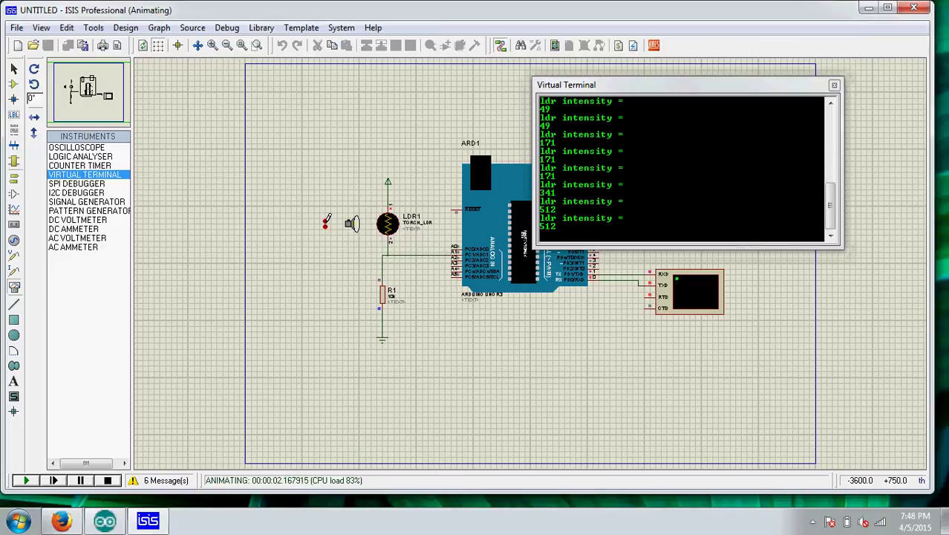
pyautogui.click(327, 221)
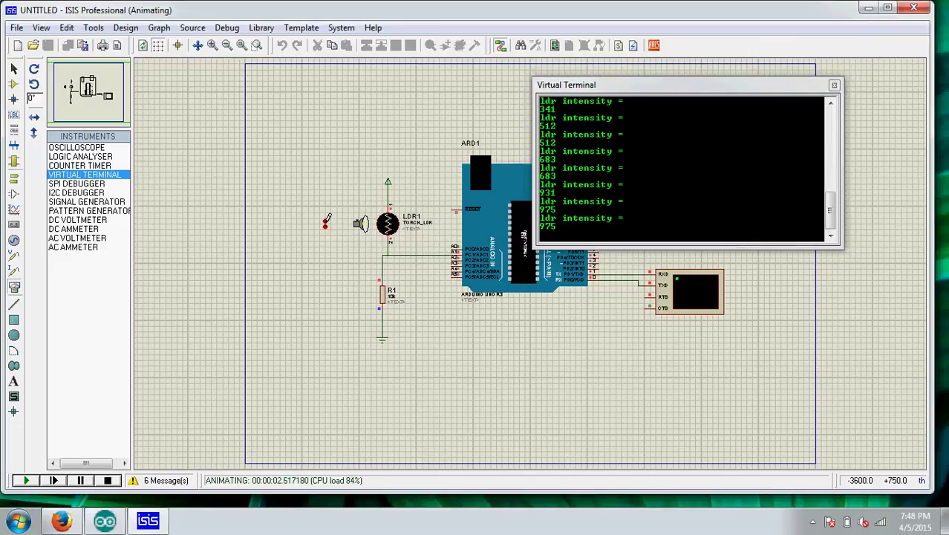
pyautogui.click(325, 229)
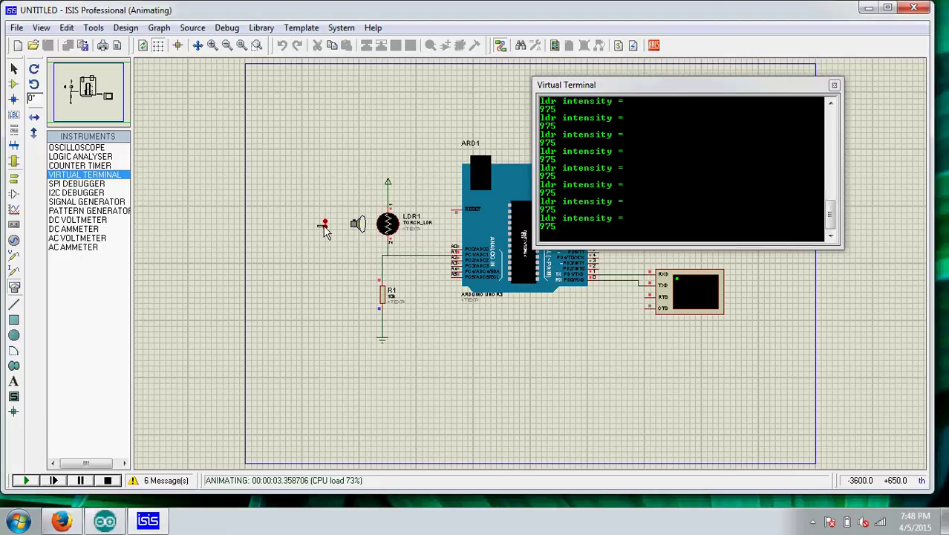
pyautogui.click(324, 225)
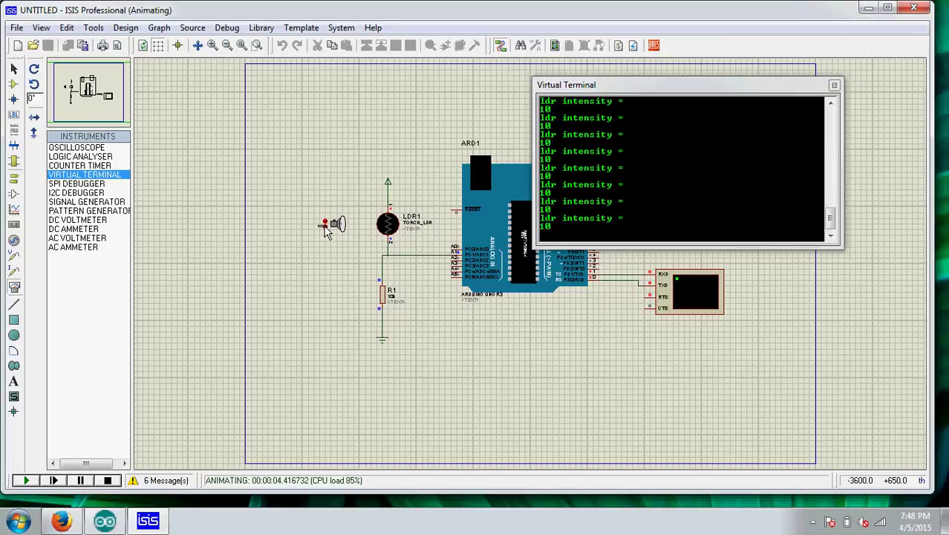
pyautogui.click(835, 84)
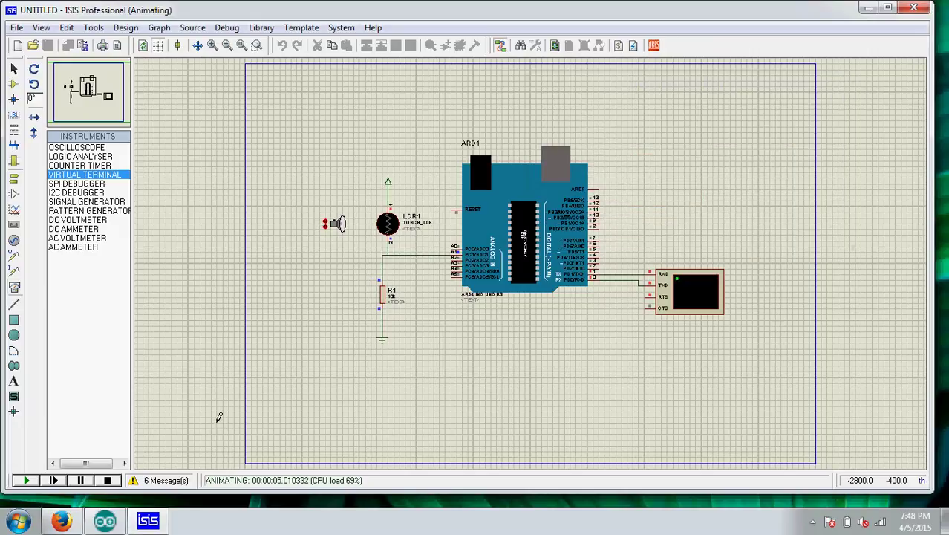
# Stop the simulation and choose the LDR from the device list.
pyautogui.click(108, 481)
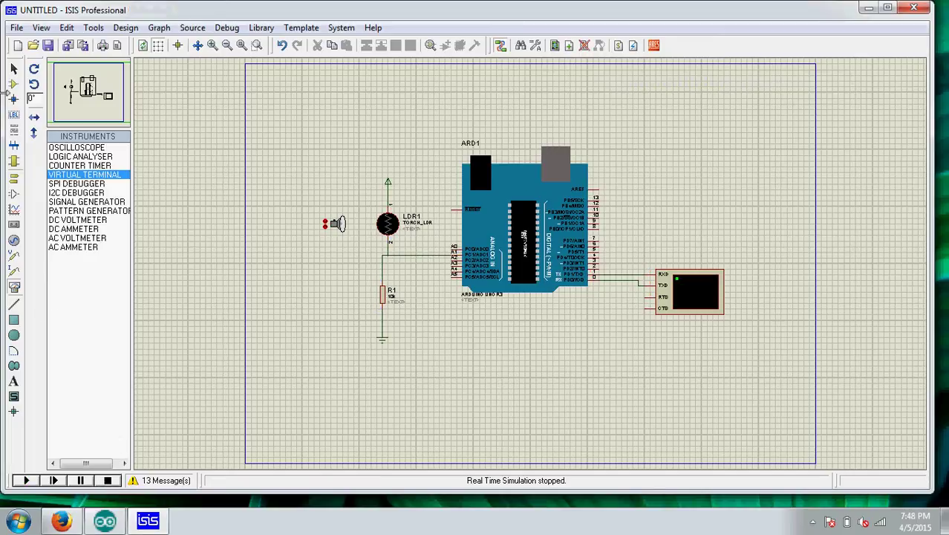
pyautogui.click(13, 84)
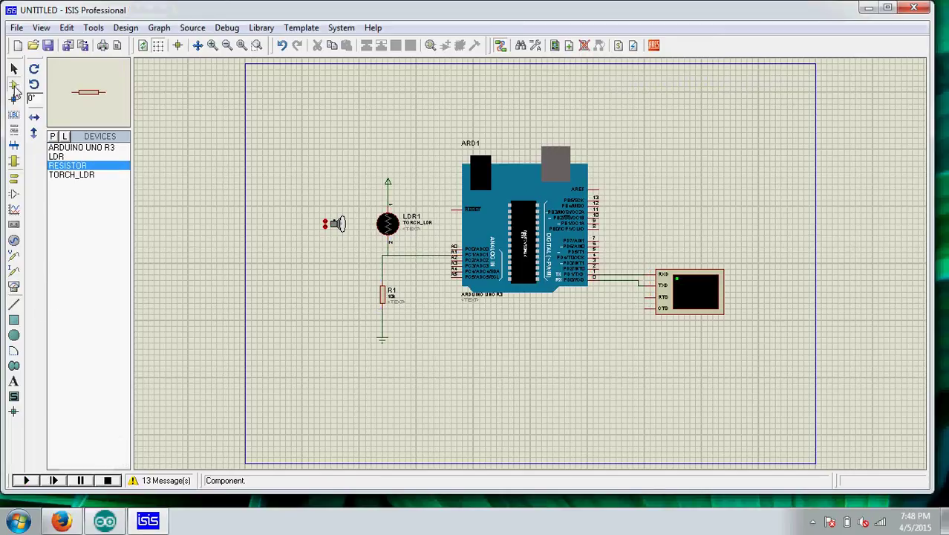
pyautogui.click(61, 157)
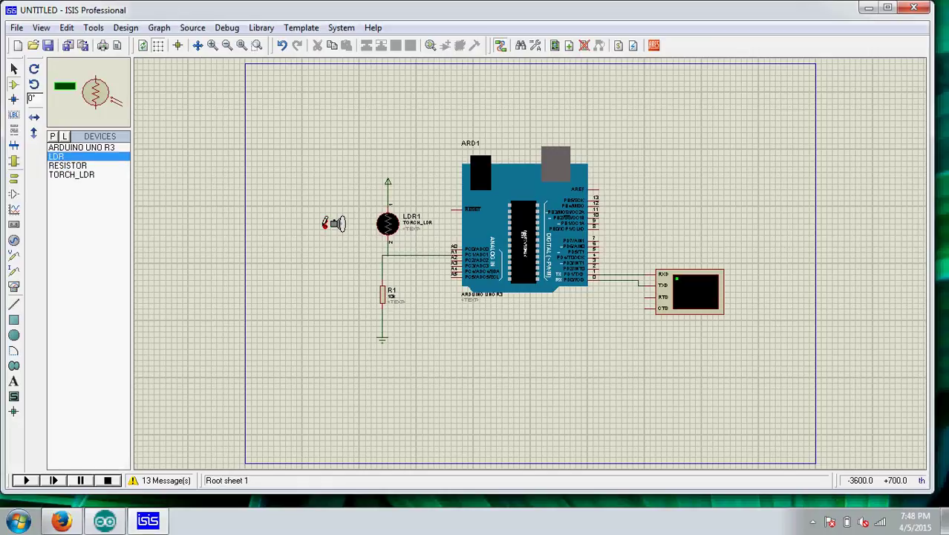
# Delete the torch LDR1 and place the plain LDR in the same gap in the circuit.
pyautogui.rightClick(387, 222)
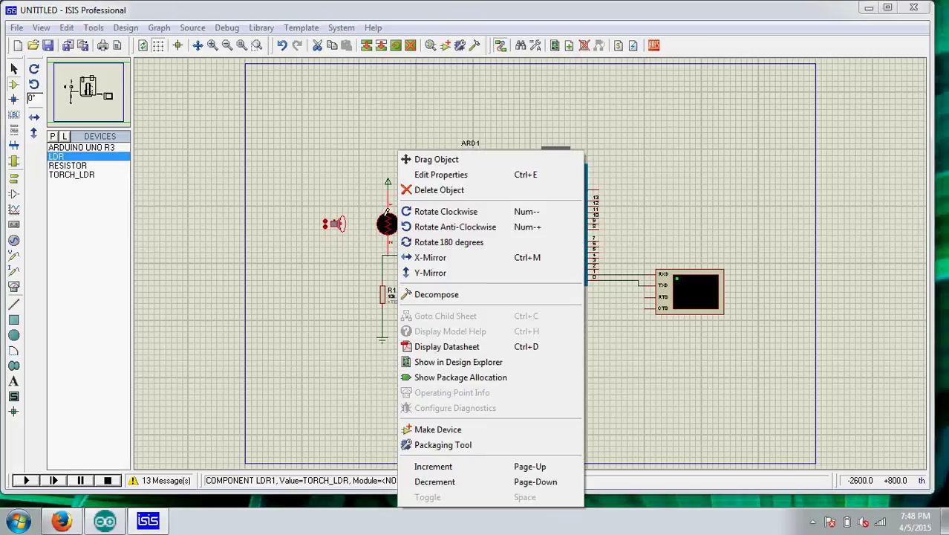
pyautogui.click(439, 190)
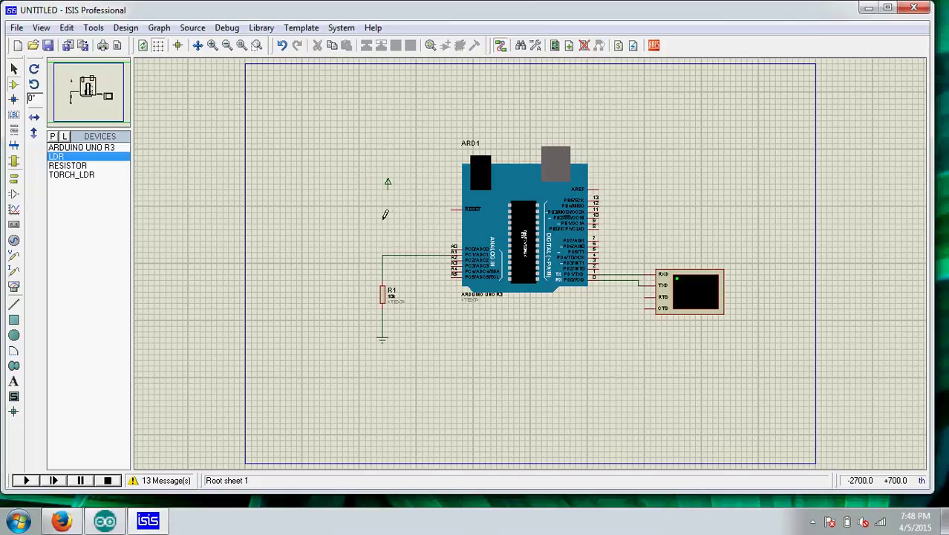
pyautogui.click(390, 215)
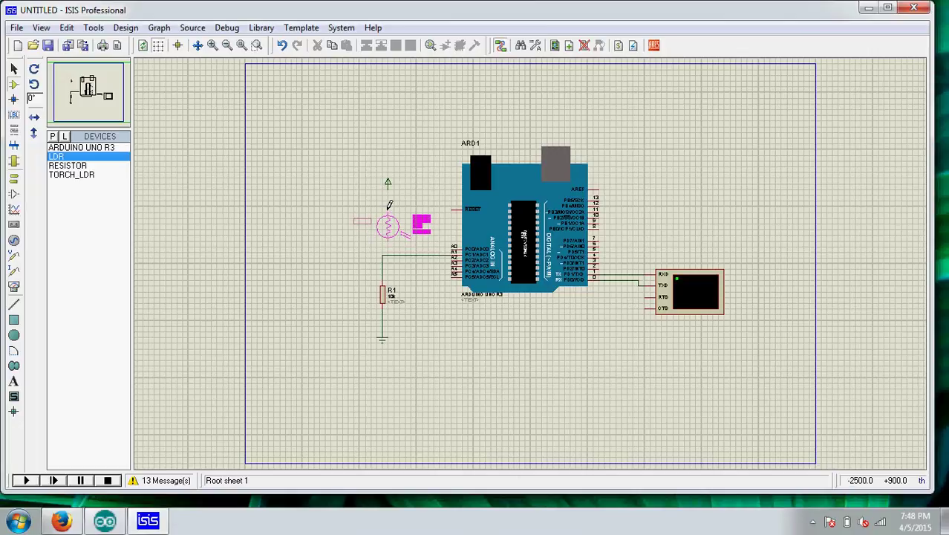
pyautogui.click(388, 199)
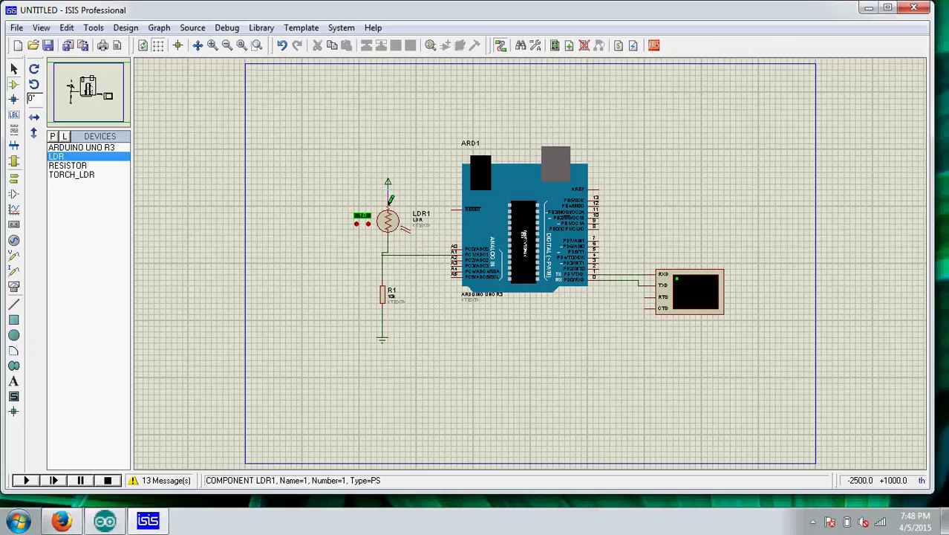
# Rerun the simulation, reopen the Virtual Terminal, and lower then raise the LDR light level (75→11→342).
pyautogui.click(31, 483)
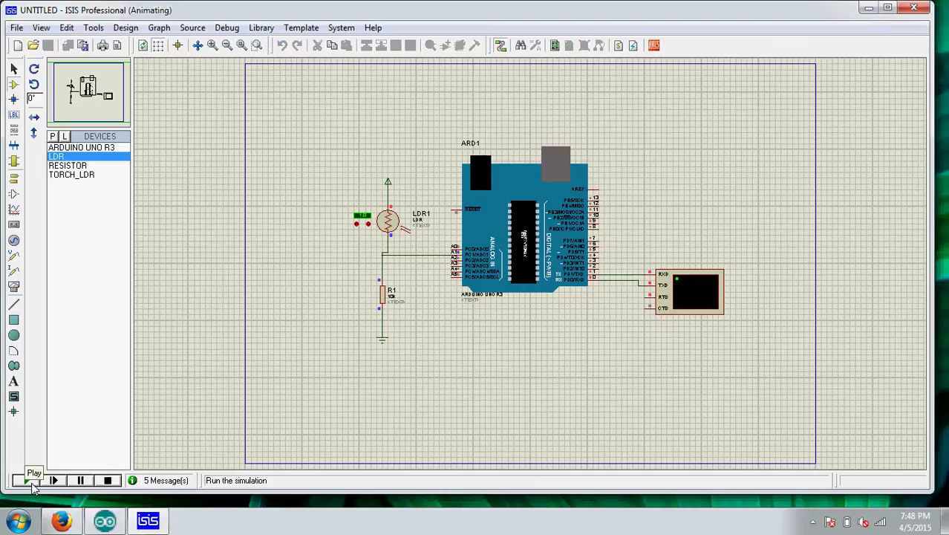
pyautogui.rightClick(702, 296)
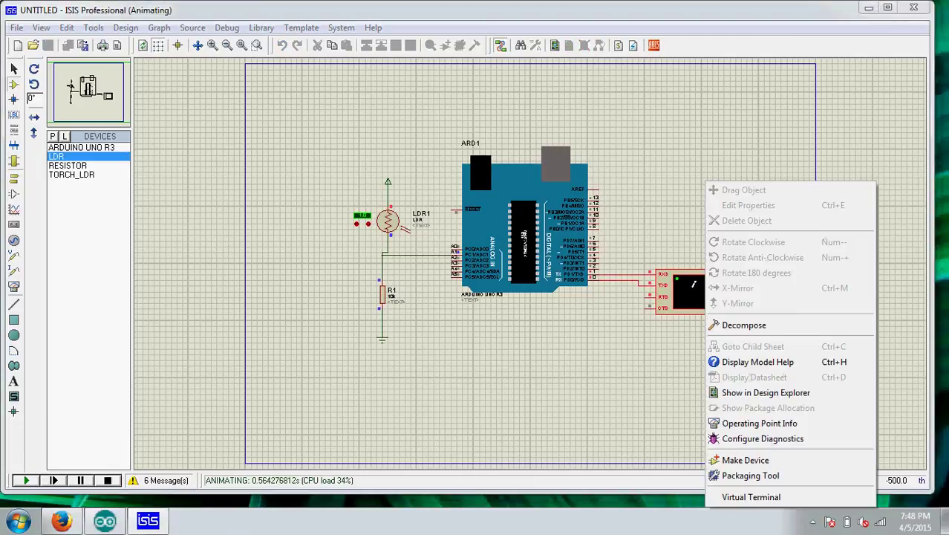
pyautogui.click(749, 497)
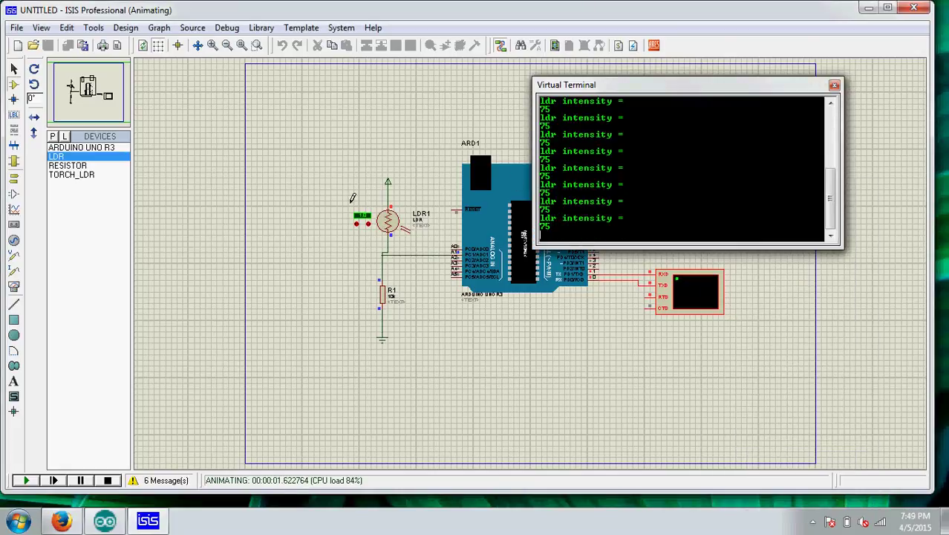
pyautogui.click(356, 224)
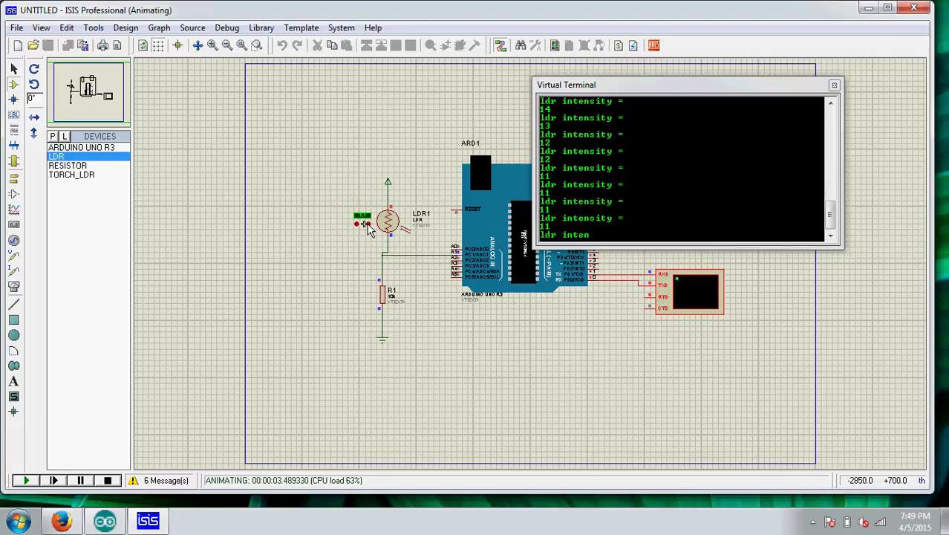
pyautogui.click(366, 224)
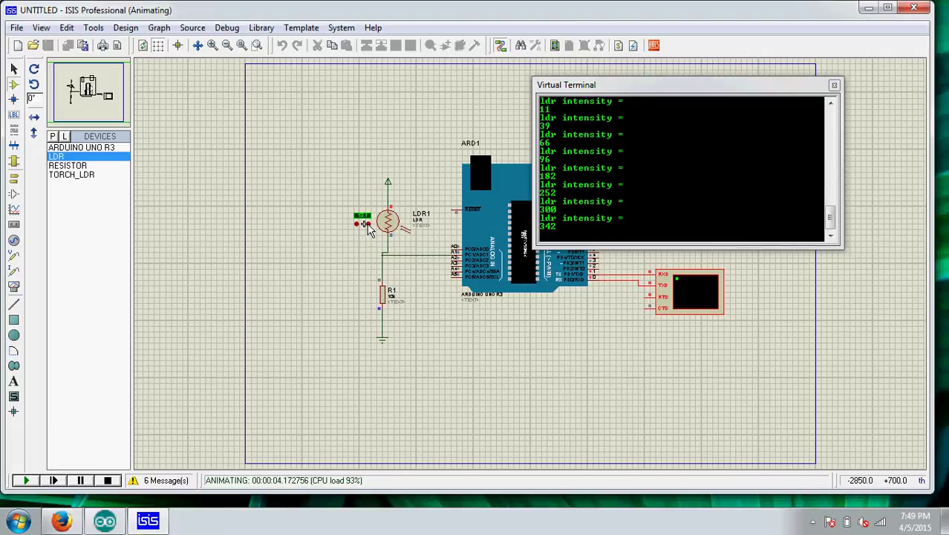